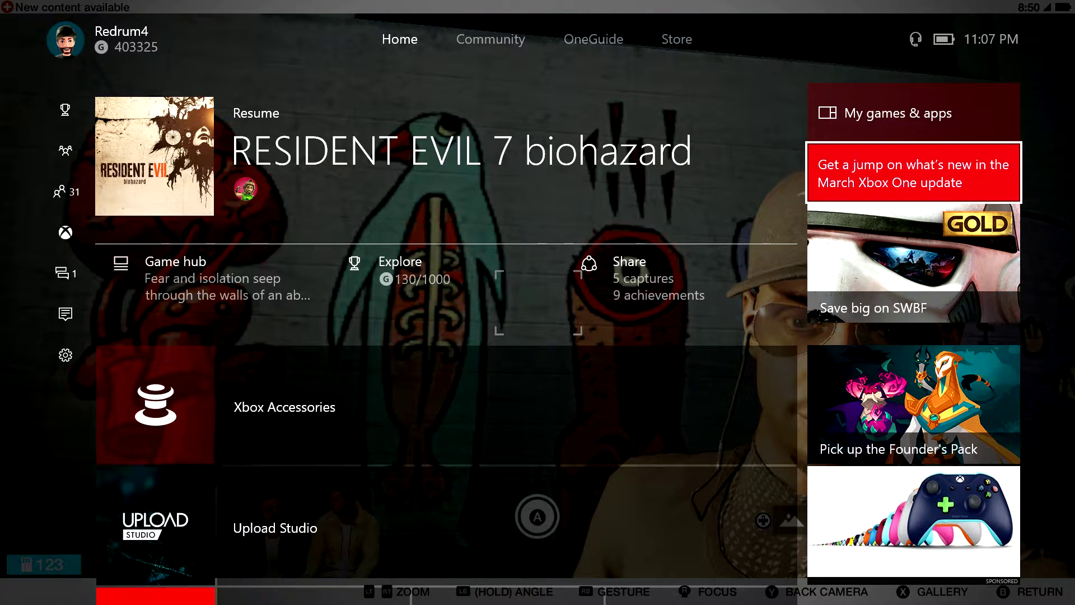
Step: Look through the Home screen's recent games and apps down to the Pins grid and return to the Game hub entry
{"action": "key", "text": "Down"}
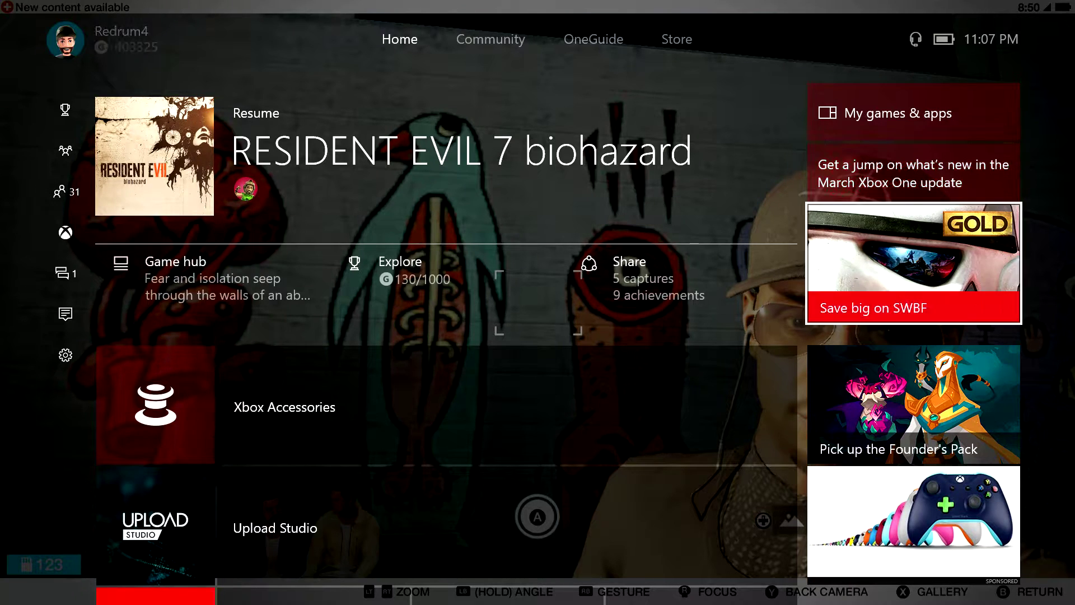
{"action": "key", "text": "Left"}
{"action": "key", "text": "Left"}
{"action": "key", "text": "Left"}
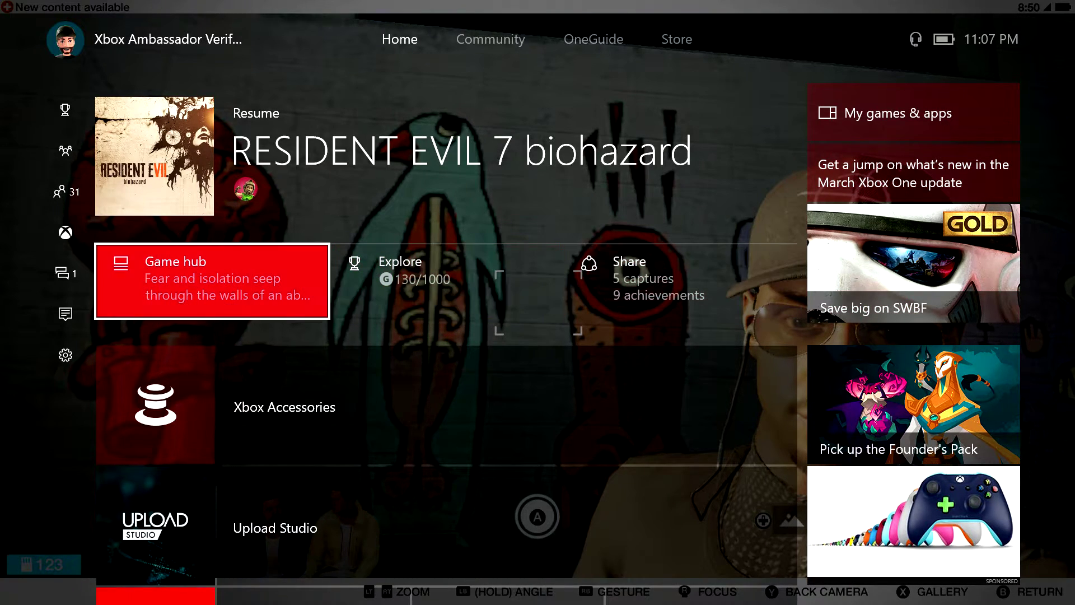
{"action": "key", "text": "Down"}
{"action": "key", "text": "Down"}
{"action": "key", "text": "Down"}
{"action": "key", "text": "Down"}
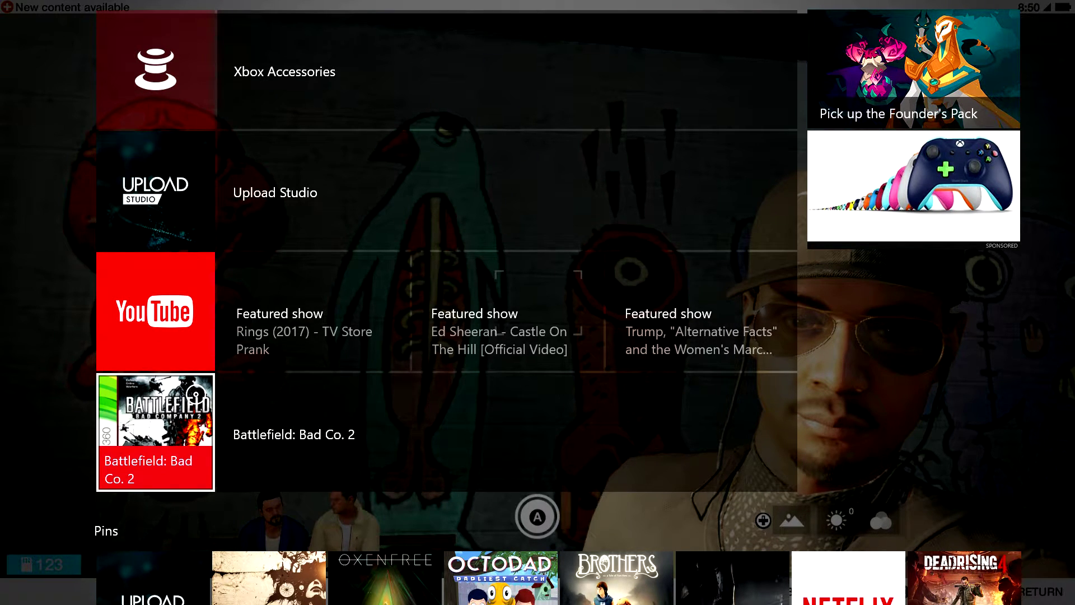
{"action": "key", "text": "Down"}
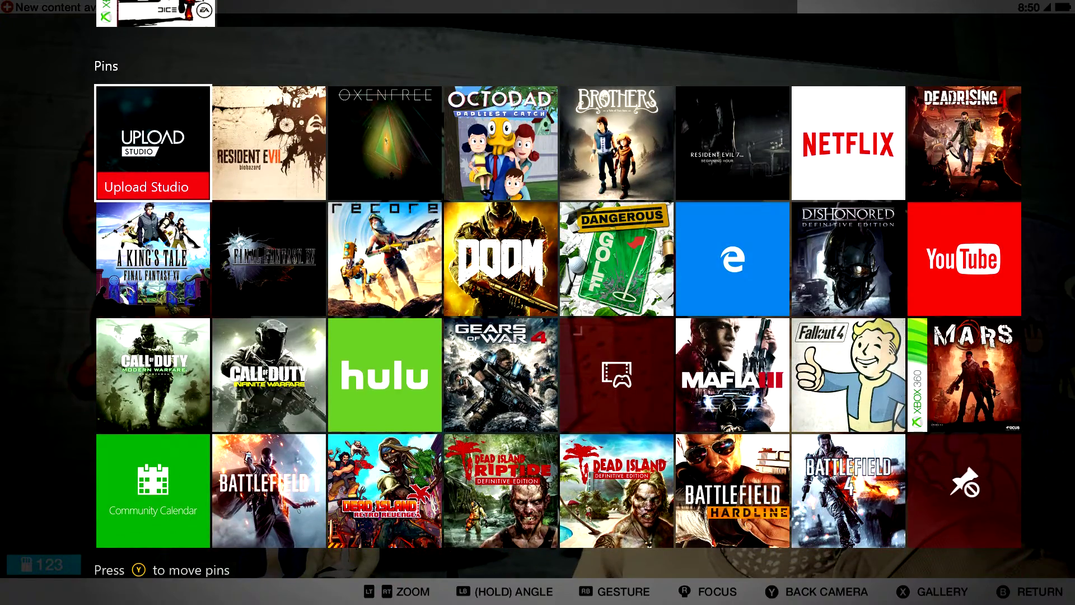
{"action": "key", "text": "Up"}
{"action": "key", "text": "Up"}
{"action": "key", "text": "Up"}
{"action": "key", "text": "Up"}
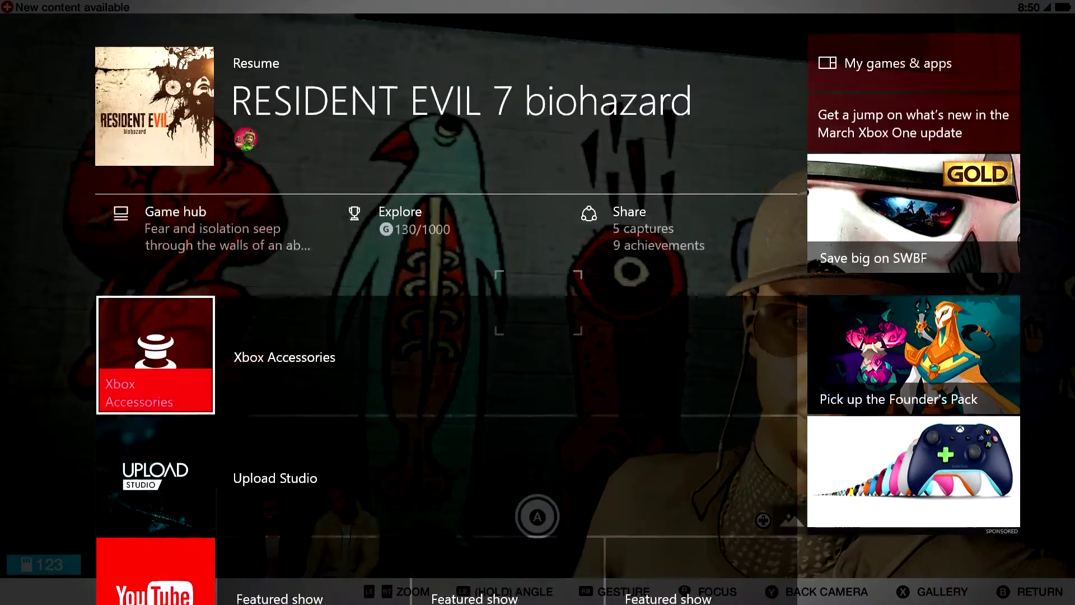
{"action": "key", "text": "Up"}
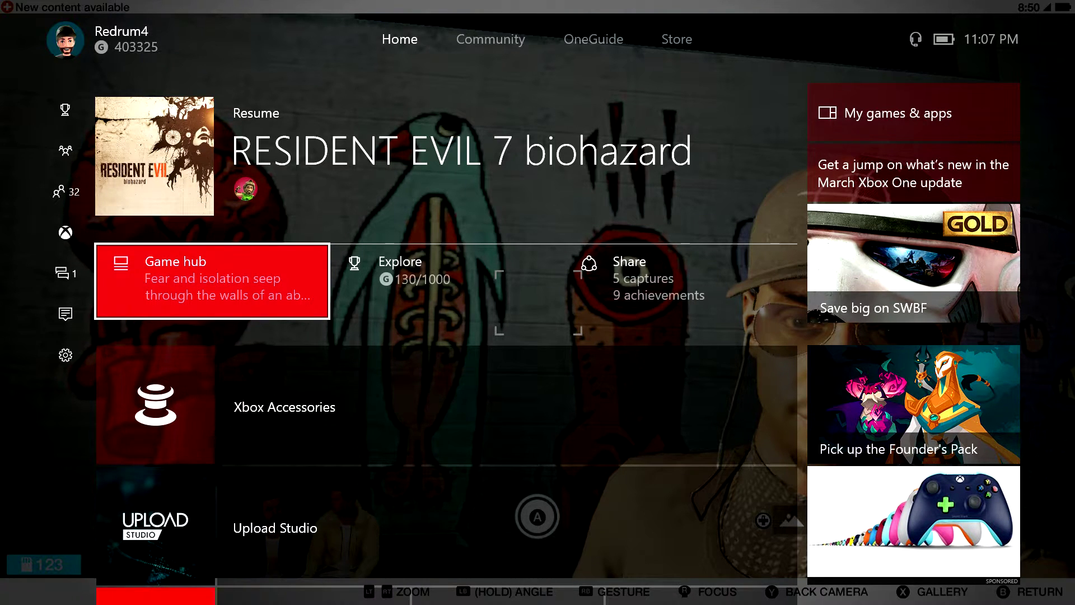
Step: Open the Guide and look through its sections, including Parties
{"action": "key", "text": "super"}
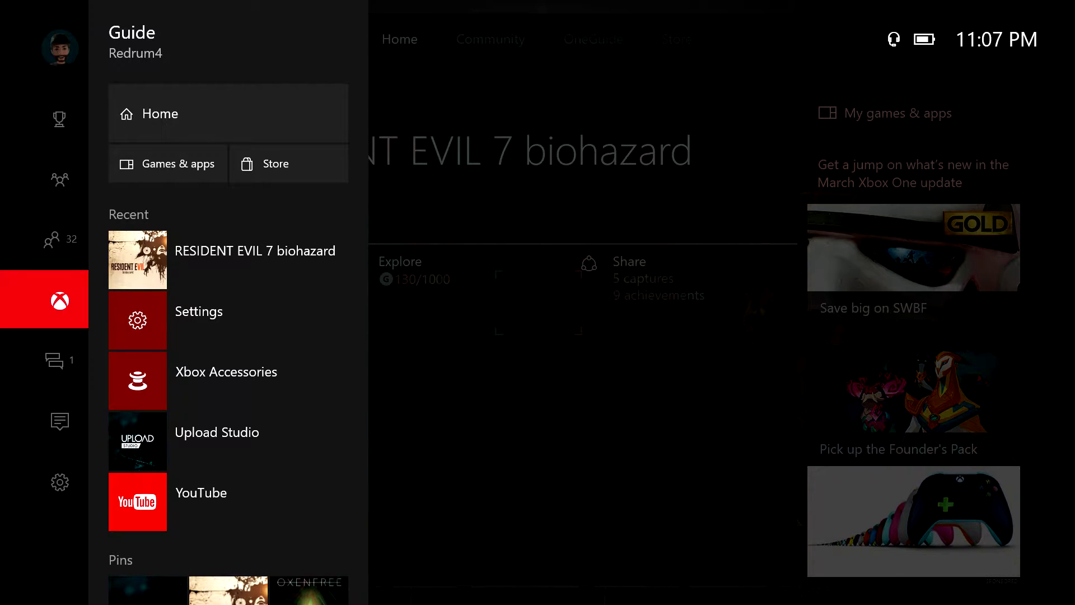
{"action": "key", "text": "Left"}
{"action": "key", "text": "Left"}
{"action": "key", "text": "Left"}
{"action": "key", "text": "Left"}
{"action": "key", "text": "Right"}
{"action": "key", "text": "Right"}
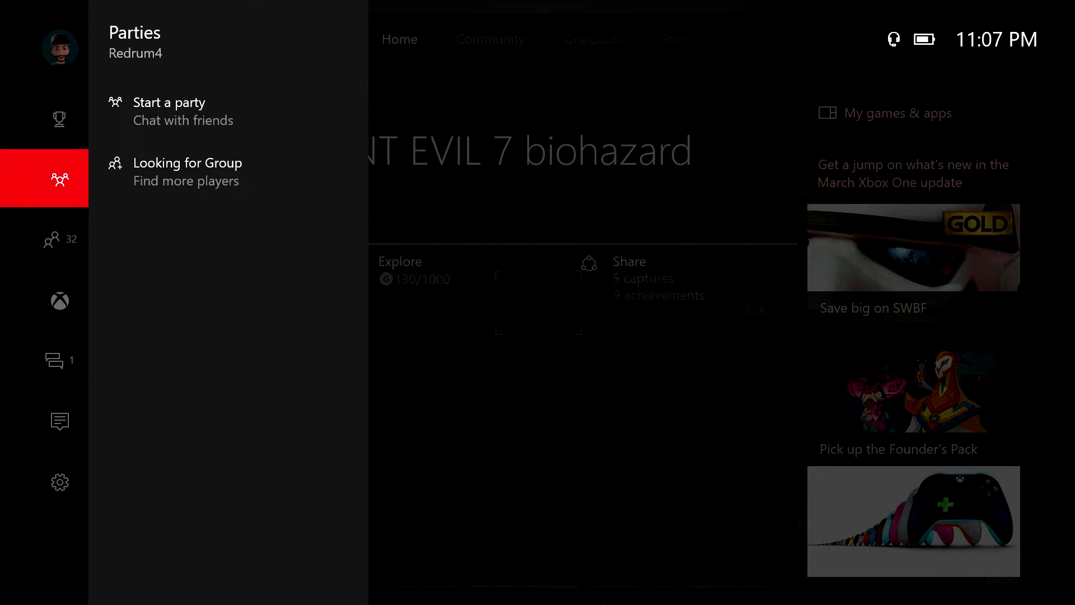
{"action": "key", "text": "Right"}
{"action": "key", "text": "Right"}
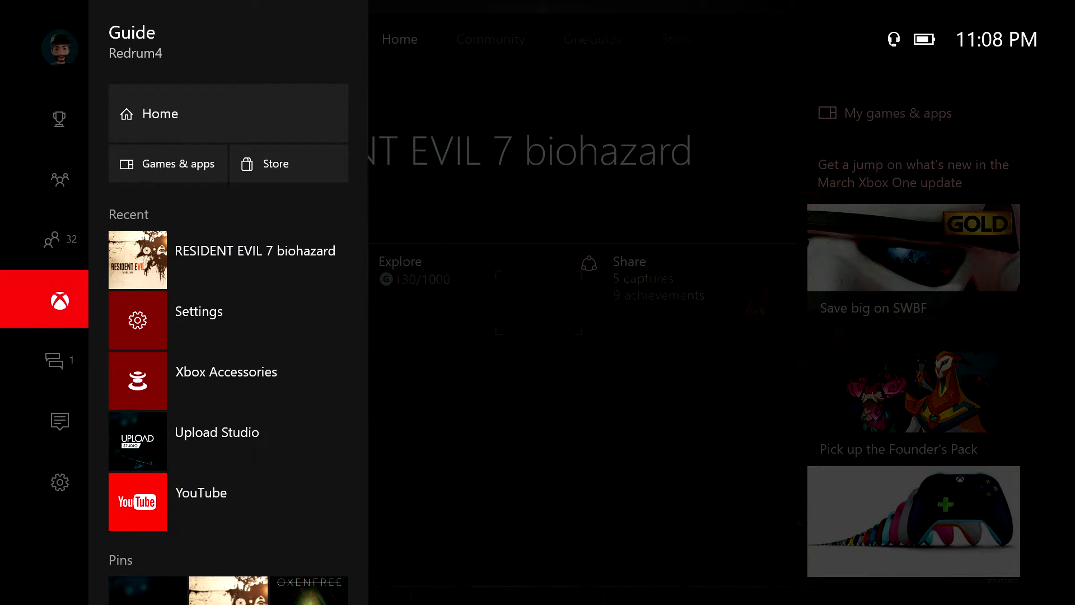
Step: Reopen the Guide, view its Sign in section and return to the main Guide section
{"action": "key", "text": "Escape"}
{"action": "key", "text": "super"}
{"action": "key", "text": "Up"}
{"action": "key", "text": "Up"}
{"action": "key", "text": "Up"}
{"action": "key", "text": "Up"}
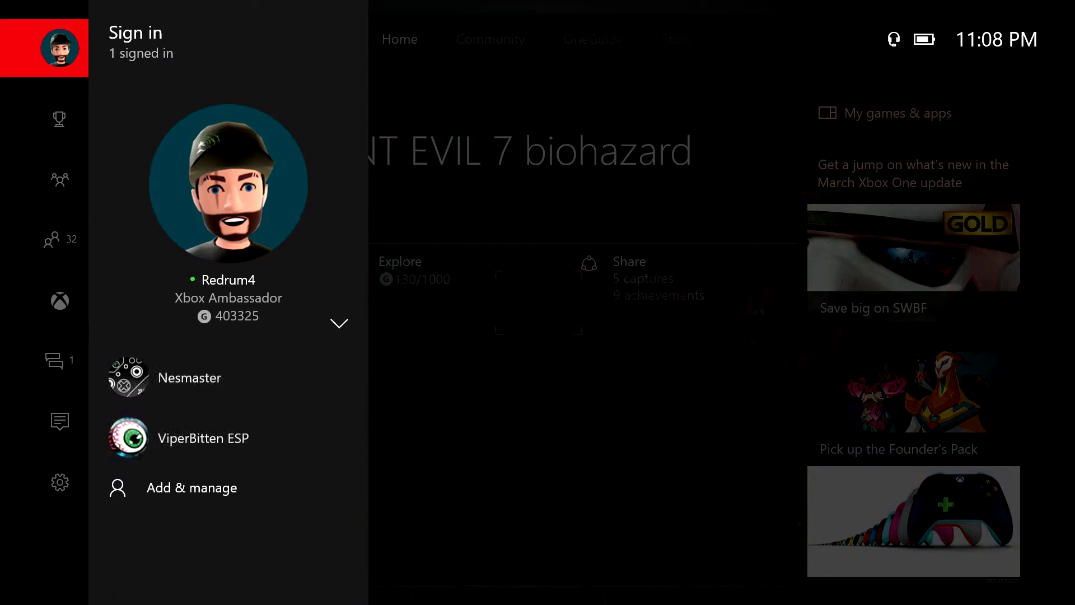
{"action": "key", "text": "Down"}
{"action": "key", "text": "Down"}
{"action": "key", "text": "Down"}
{"action": "key", "text": "Down"}
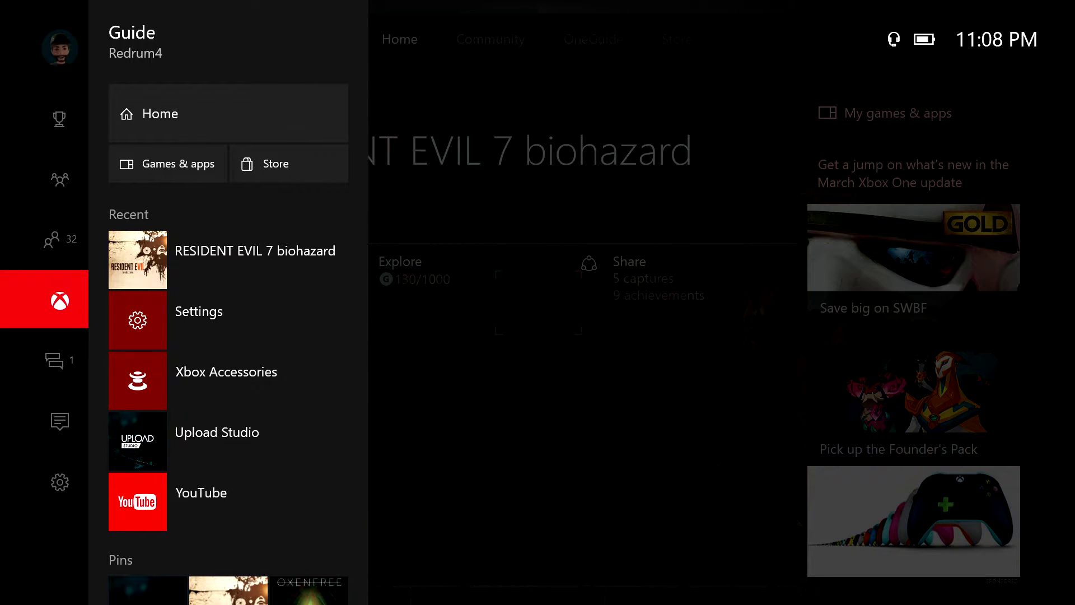
Step: Examine the main Guide section's Home, Games & apps and Store shortcuts, recent items and Pins
{"action": "key", "text": "Right"}
{"action": "key", "text": "Down"}
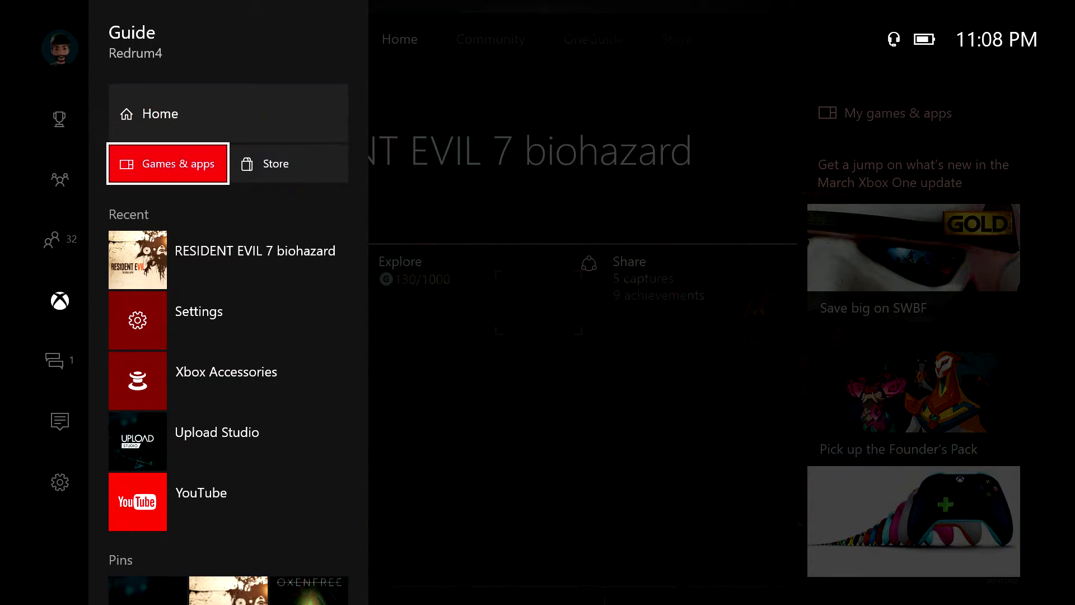
{"action": "key", "text": "Right"}
{"action": "key", "text": "Down"}
{"action": "key", "text": "Down"}
{"action": "key", "text": "Down"}
{"action": "key", "text": "Down"}
{"action": "key", "text": "Down"}
{"action": "key", "text": "Down"}
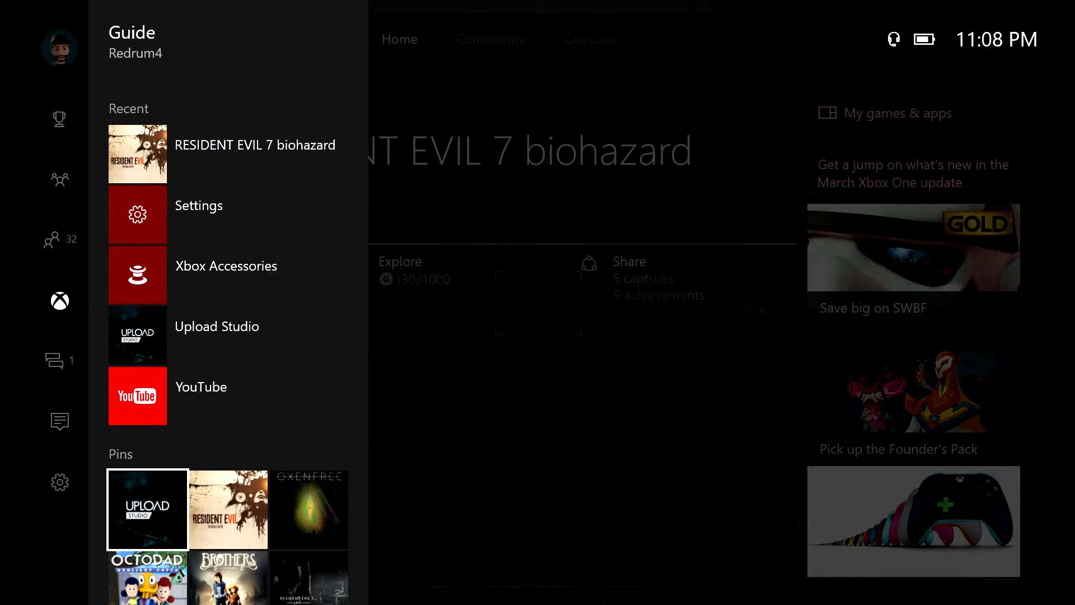
{"action": "key", "text": "Down"}
{"action": "key", "text": "Down"}
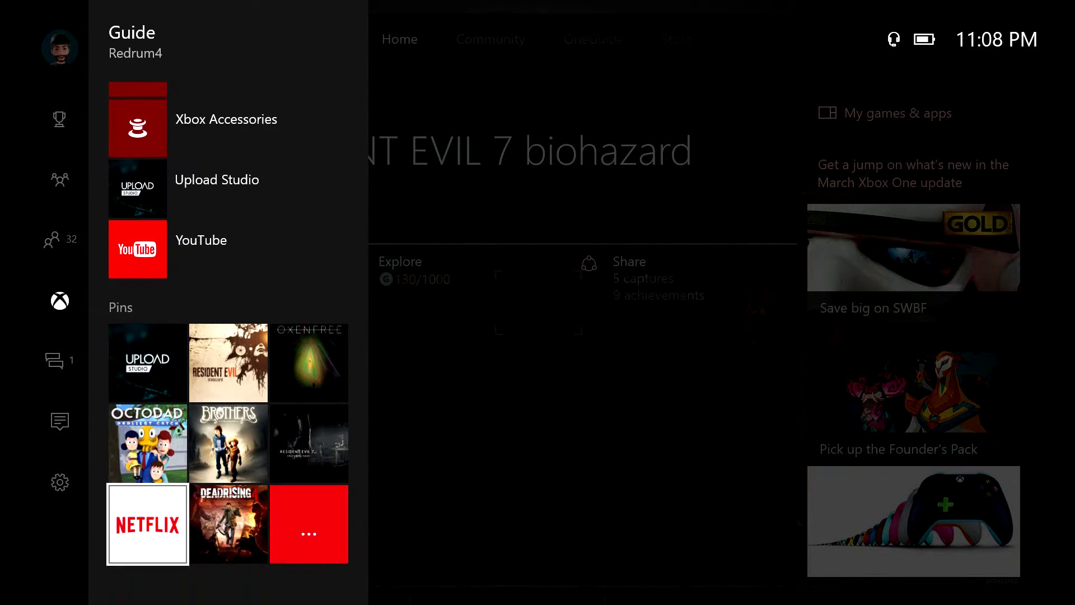
{"action": "key", "text": "Up"}
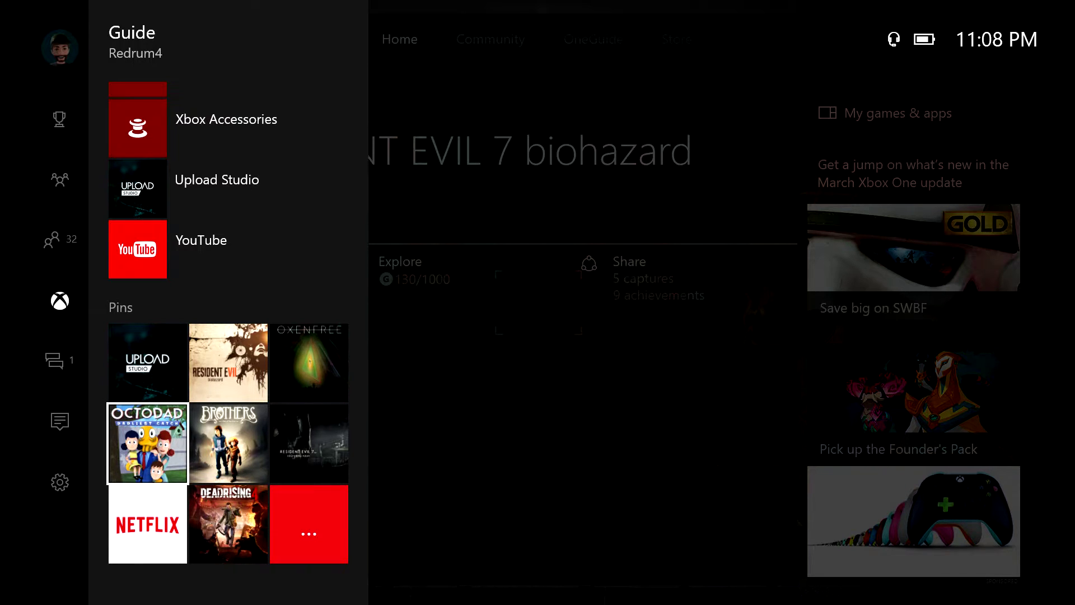
{"action": "key", "text": "Up"}
{"action": "key", "text": "Up"}
{"action": "key", "text": "Up"}
{"action": "key", "text": "Up"}
{"action": "key", "text": "Up"}
{"action": "key", "text": "Up"}
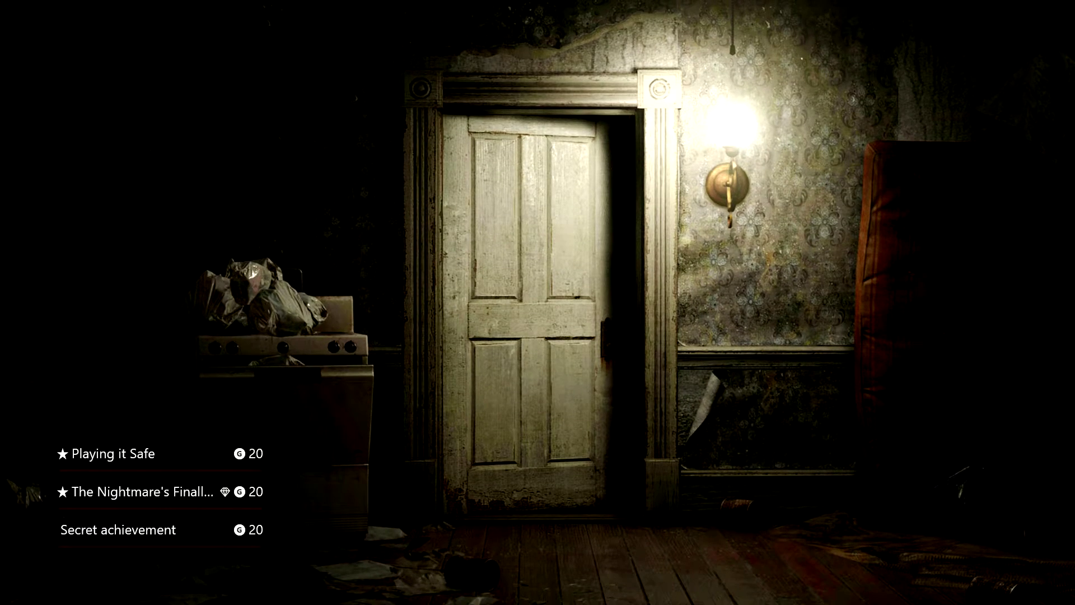
Step: Open the Guide over the running game and review the recording lengths in the Game DVR options
{"action": "key", "text": "super"}
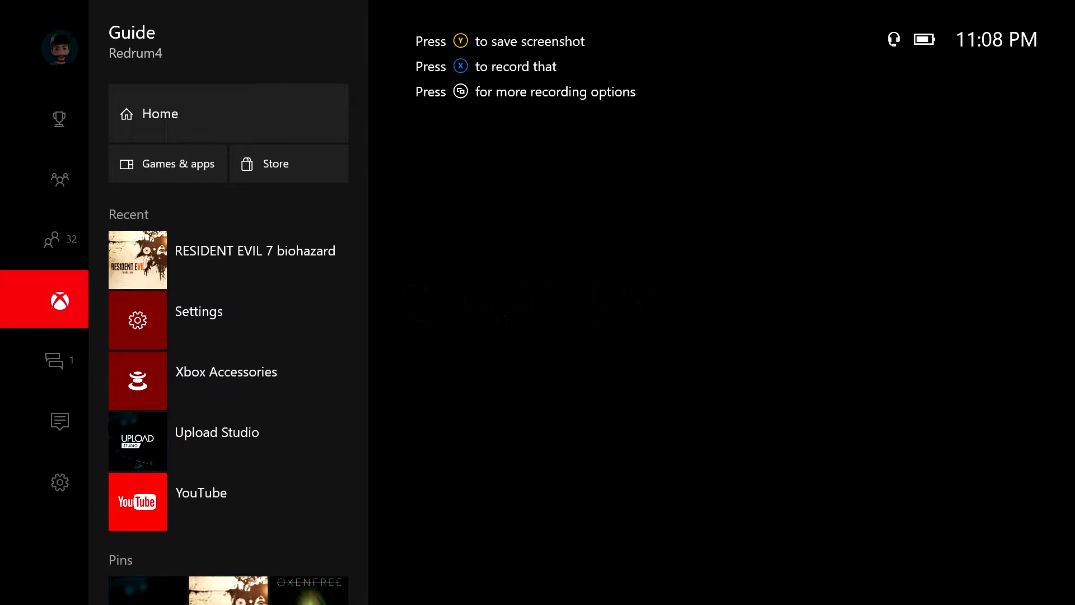
{"action": "key", "text": "Tab"}
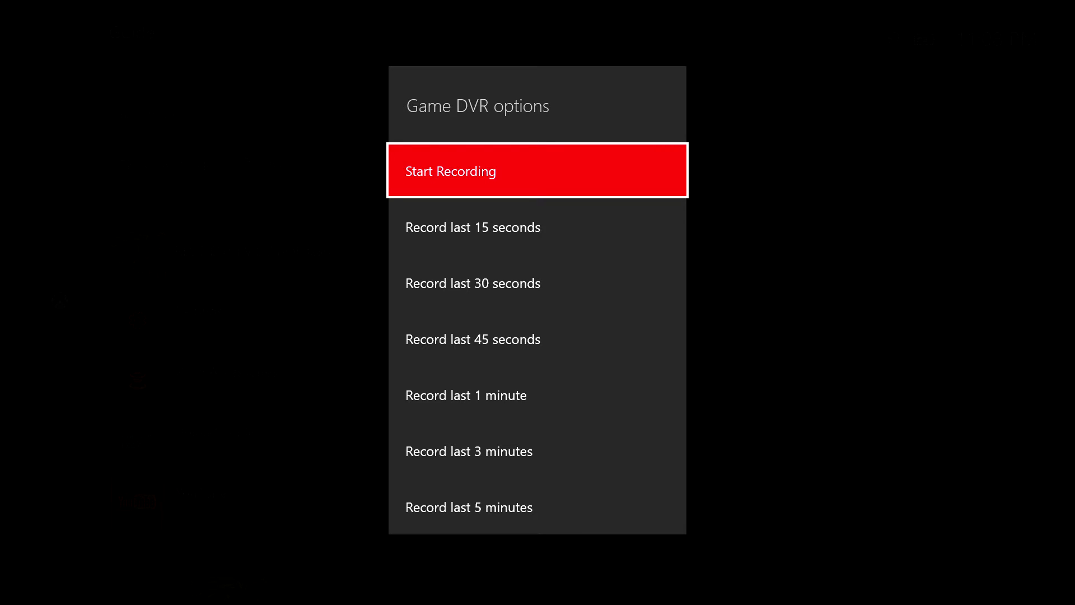
{"action": "key", "text": "Down"}
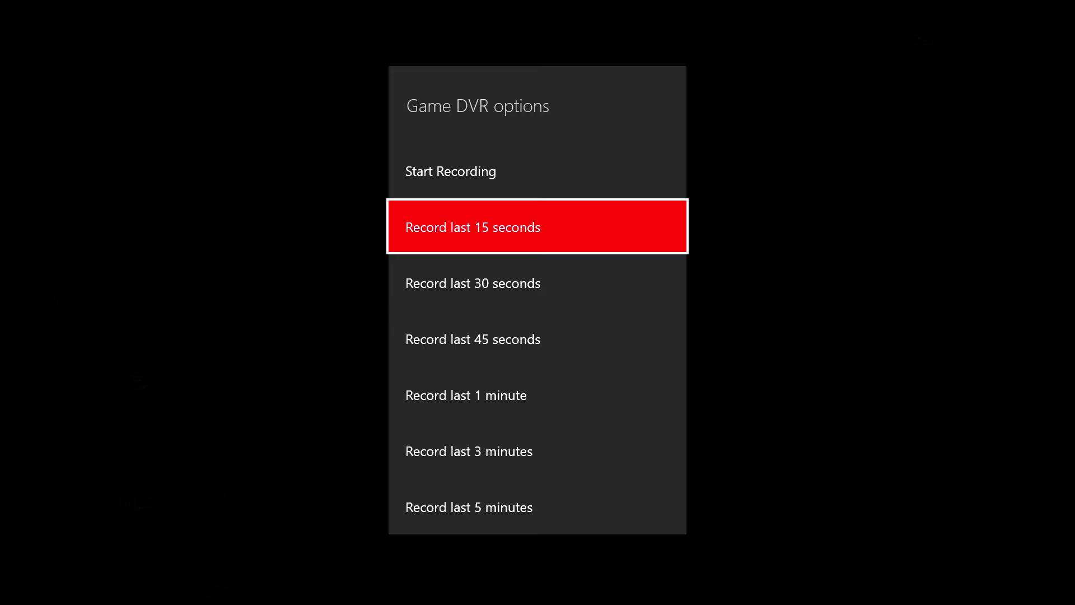
{"action": "key", "text": "Down"}
{"action": "key", "text": "Down"}
{"action": "key", "text": "Down"}
{"action": "key", "text": "Down"}
{"action": "key", "text": "Down"}
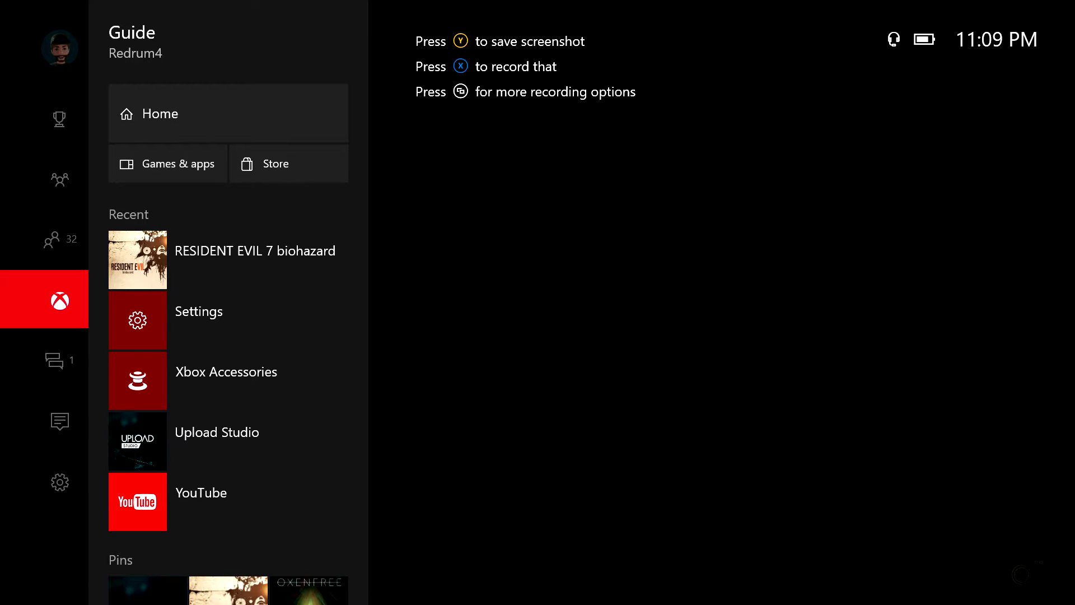
Step: Review the options available for RESIDENT EVIL 7 biohazard in the Guide's recent items
{"action": "key", "text": "Down"}
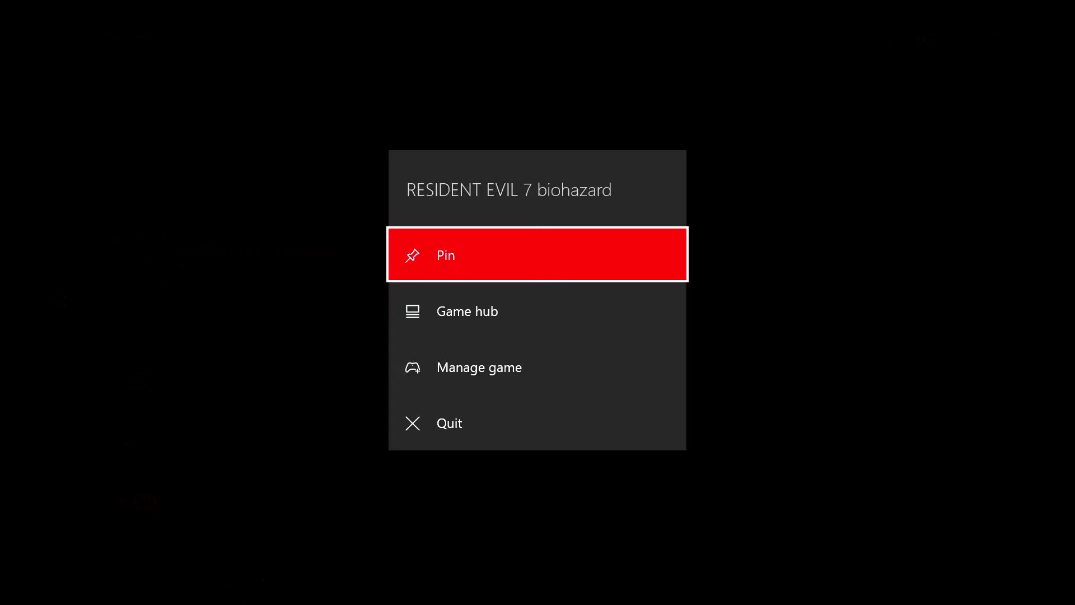
{"action": "key", "text": "Down"}
{"action": "key", "text": "Down"}
{"action": "key", "text": "Down"}
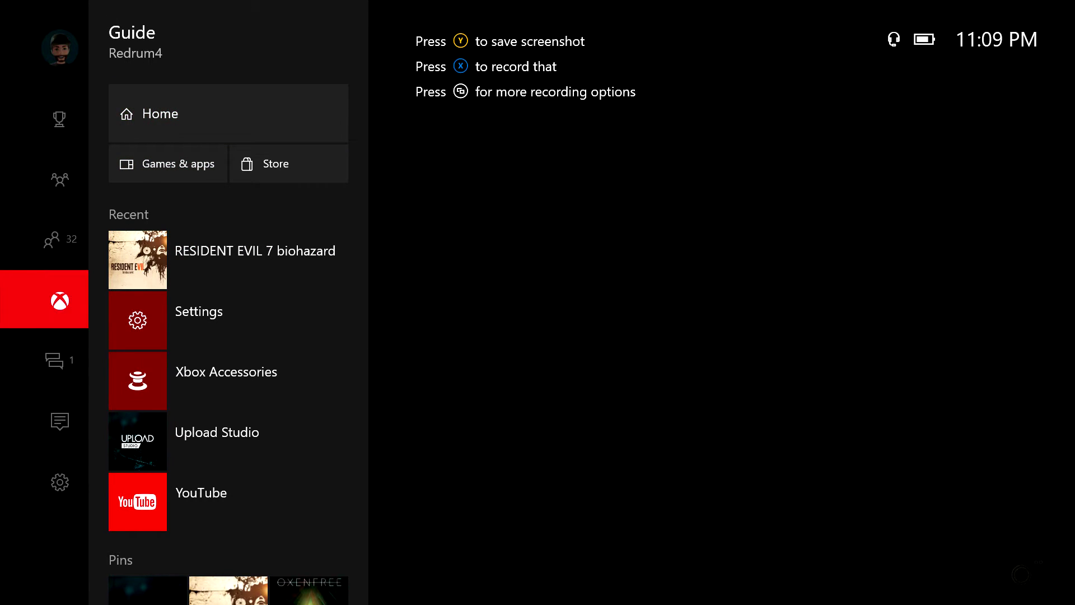
Step: Turn on the achievement tracker for RESIDENT EVIL 7 biohazard in the Guide's Achievements section
{"action": "key", "text": "Up"}
{"action": "key", "text": "Up"}
{"action": "key", "text": "Up"}
{"action": "key", "text": "Up"}
{"action": "key", "text": "Down"}
{"action": "key", "text": "Right"}
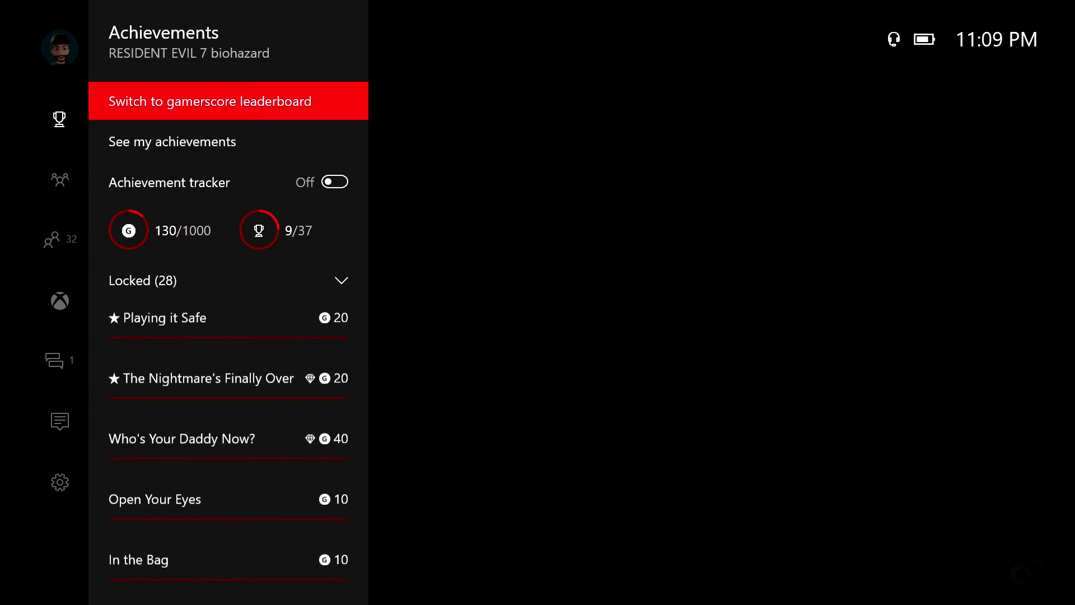
{"action": "key", "text": "Down"}
{"action": "key", "text": "Down"}
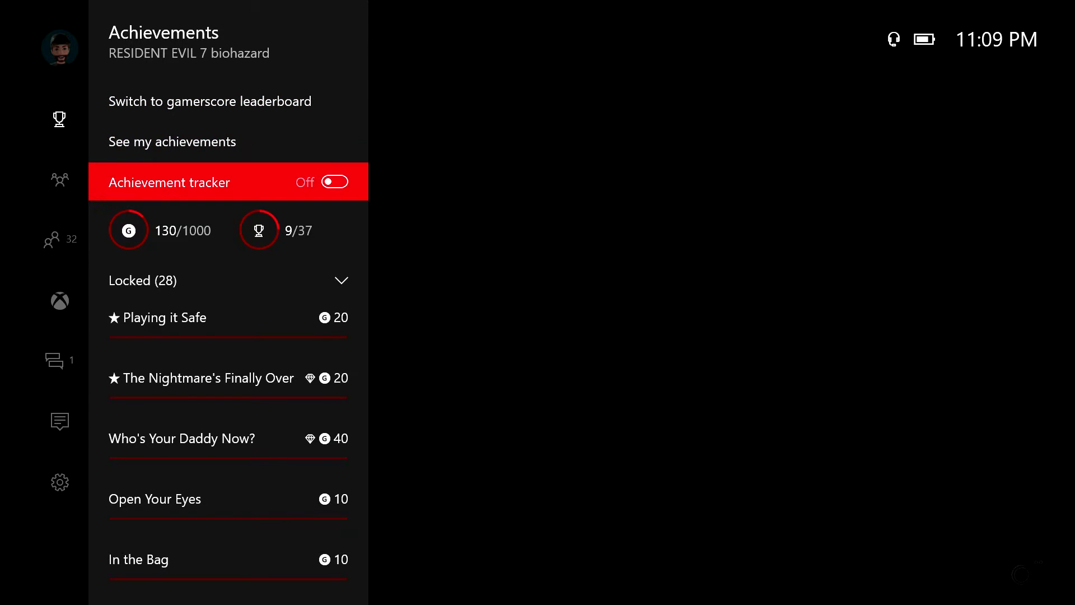
{"action": "key", "text": "Return"}
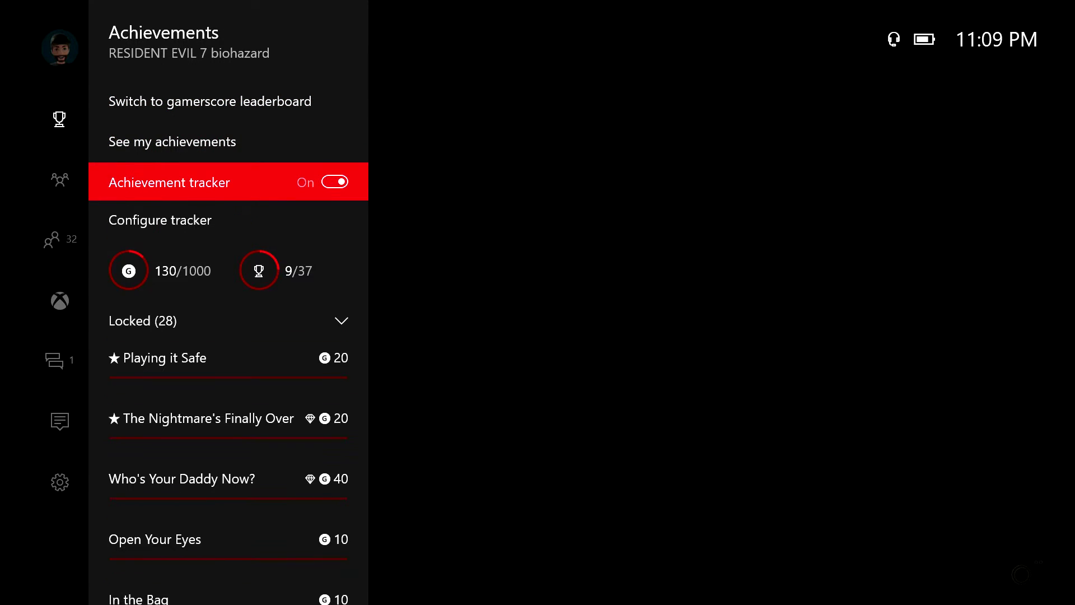
Step: Configure the achievement tracker to appear in the top centre of the game picture
{"action": "key", "text": "Down"}
{"action": "key", "text": "Return"}
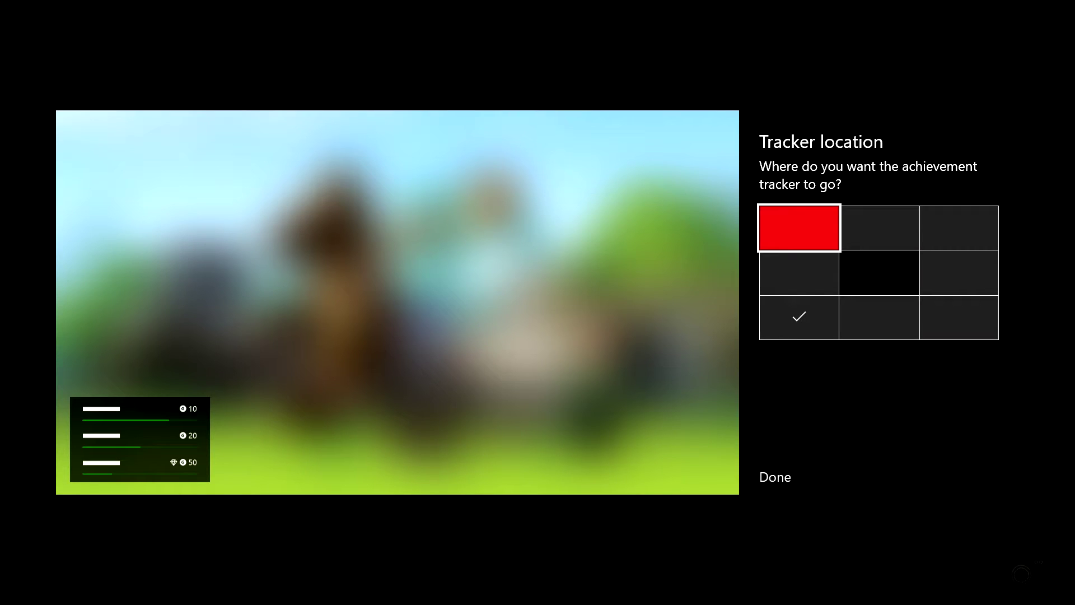
{"action": "key", "text": "Down"}
{"action": "key", "text": "Down"}
{"action": "key", "text": "Right"}
{"action": "key", "text": "Right"}
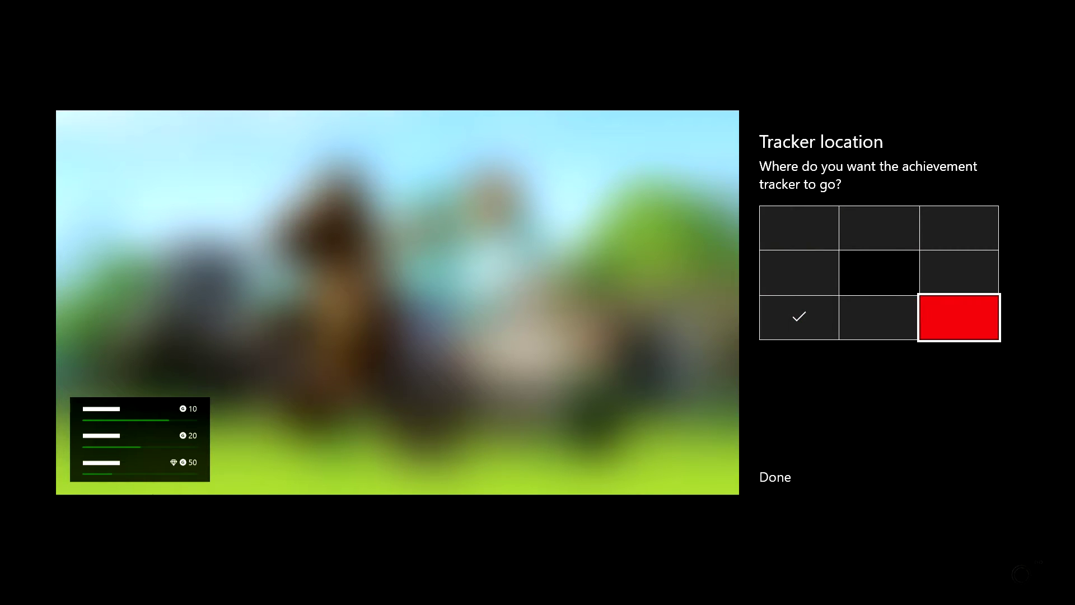
{"action": "key", "text": "Up"}
{"action": "key", "text": "Up"}
{"action": "key", "text": "Return"}
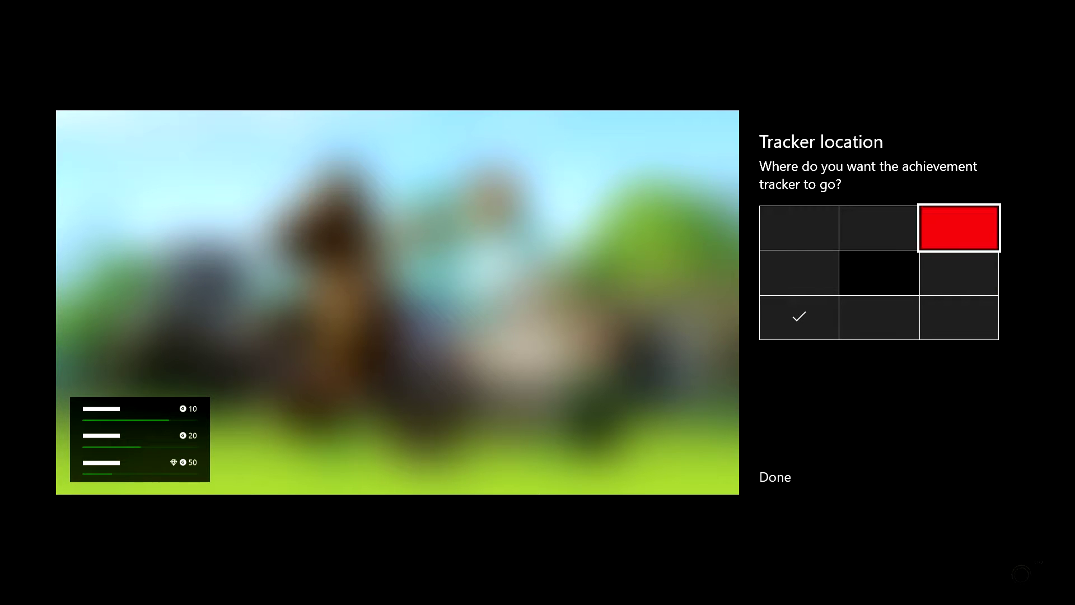
{"action": "key", "text": "Left"}
{"action": "key", "text": "Return"}
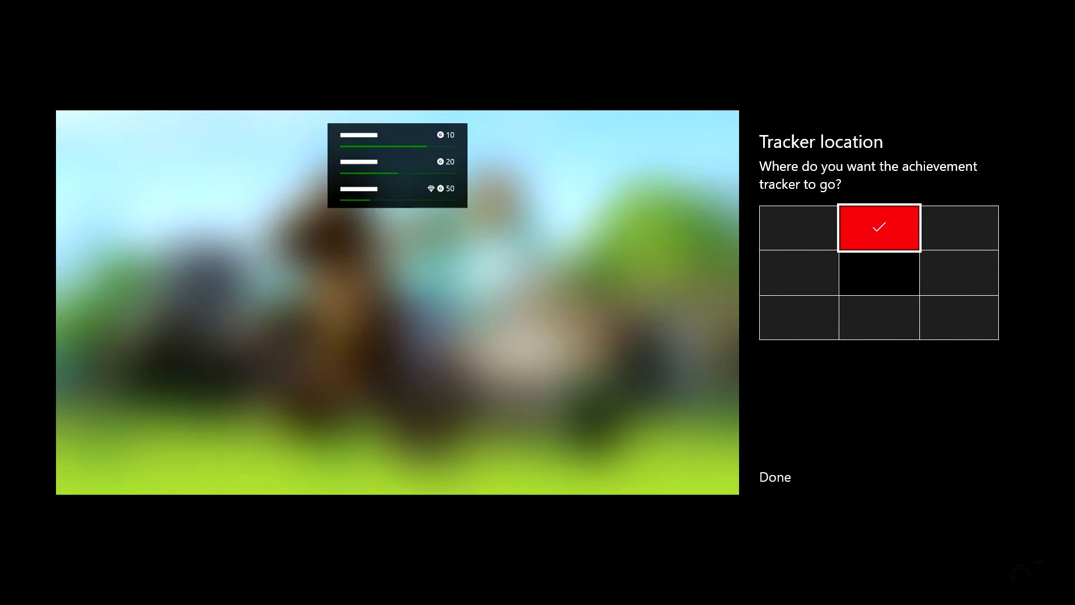
{"action": "key", "text": "Right"}
{"action": "key", "text": "Down"}
{"action": "key", "text": "Down"}
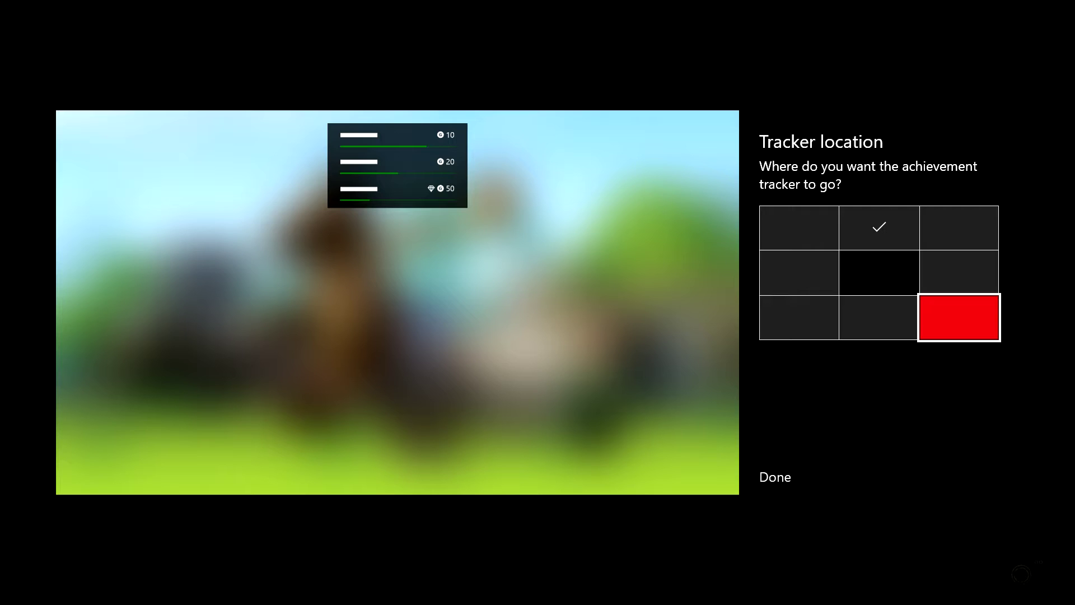
{"action": "key", "text": "super"}
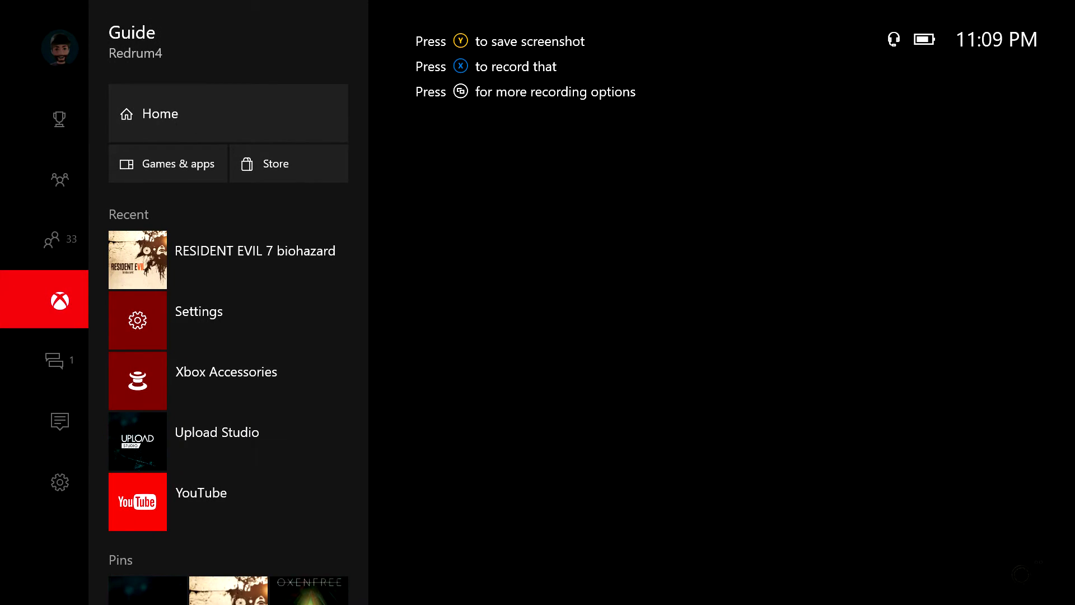
{"action": "key", "text": "Escape"}
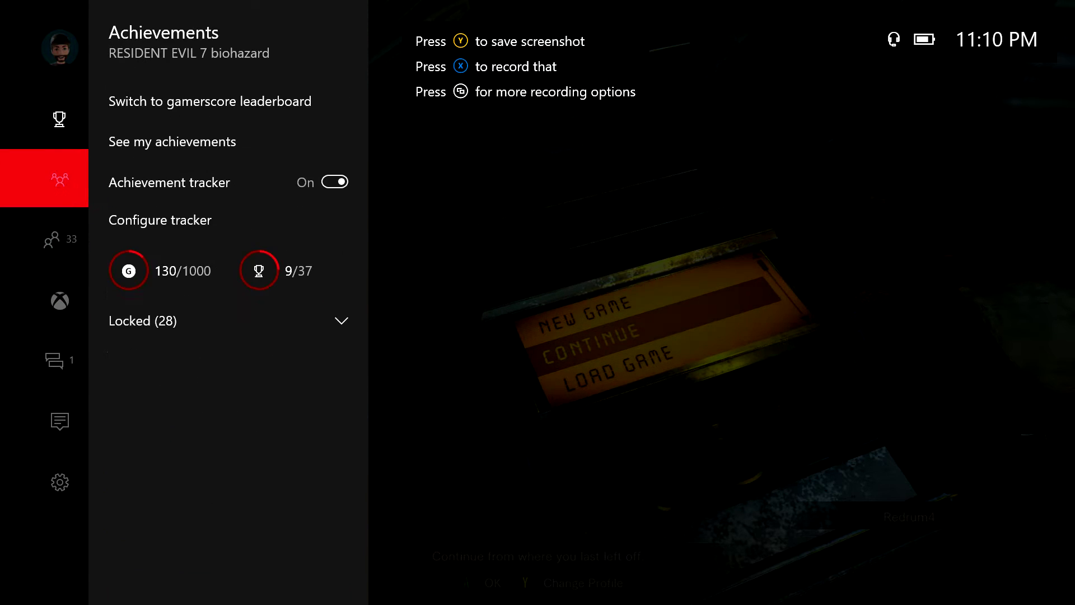
Step: Reopen the tracker configuration from Achievements and place the tracker in the bottom-right corner of the game picture
{"action": "key", "text": "Up"}
{"action": "key", "text": "Right"}
{"action": "key", "text": "Down"}
{"action": "key", "text": "Down"}
{"action": "key", "text": "Down"}
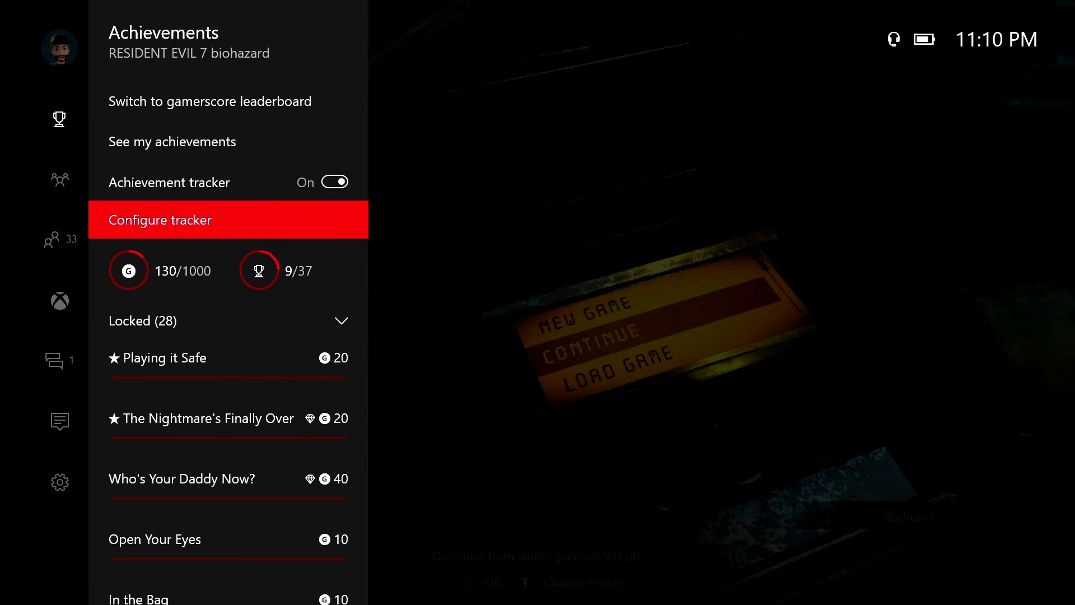
{"action": "key", "text": "Return"}
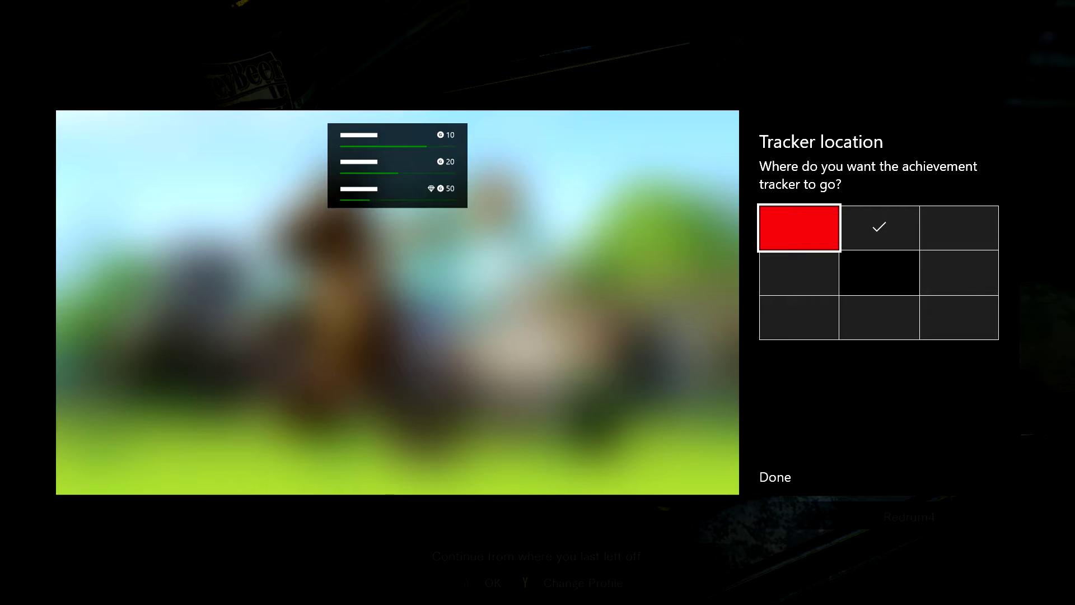
{"action": "key", "text": "Down"}
{"action": "key", "text": "Right"}
{"action": "key", "text": "Down"}
{"action": "key", "text": "Return"}
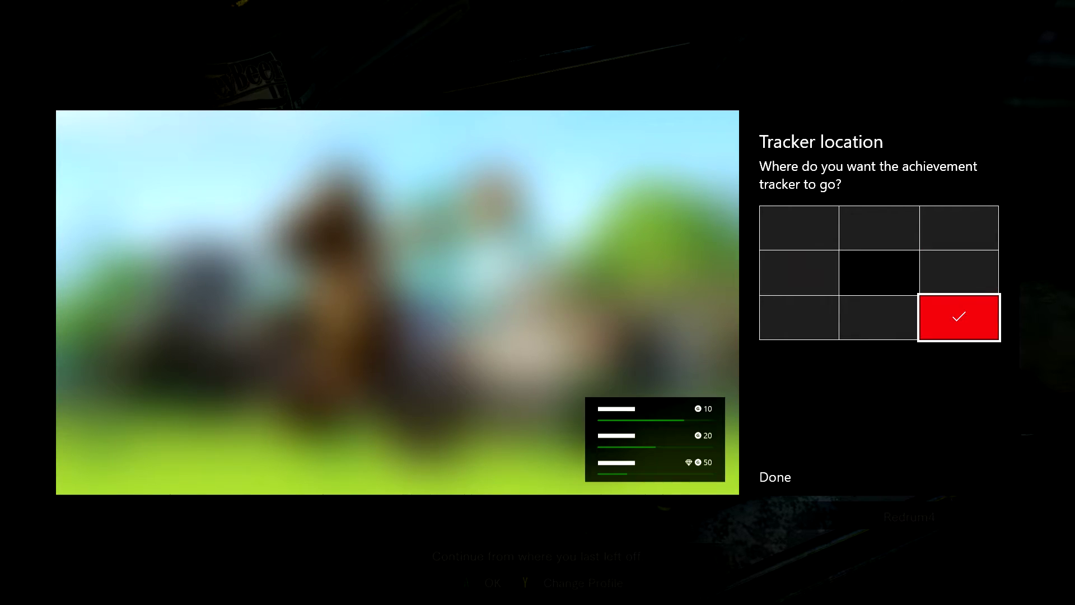
Step: Leave the tracker placement, return to the game, and reopen the Guide's Achievements section for RESIDENT EVIL 7 biohazard
{"action": "key", "text": "Escape"}
{"action": "key", "text": "Escape"}
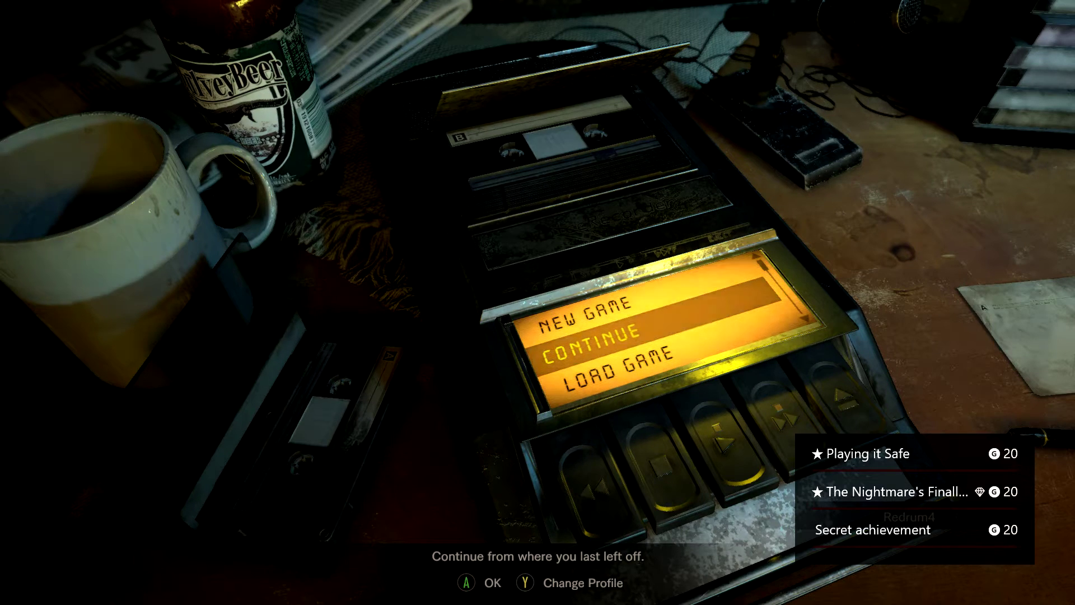
{"action": "key", "text": "super"}
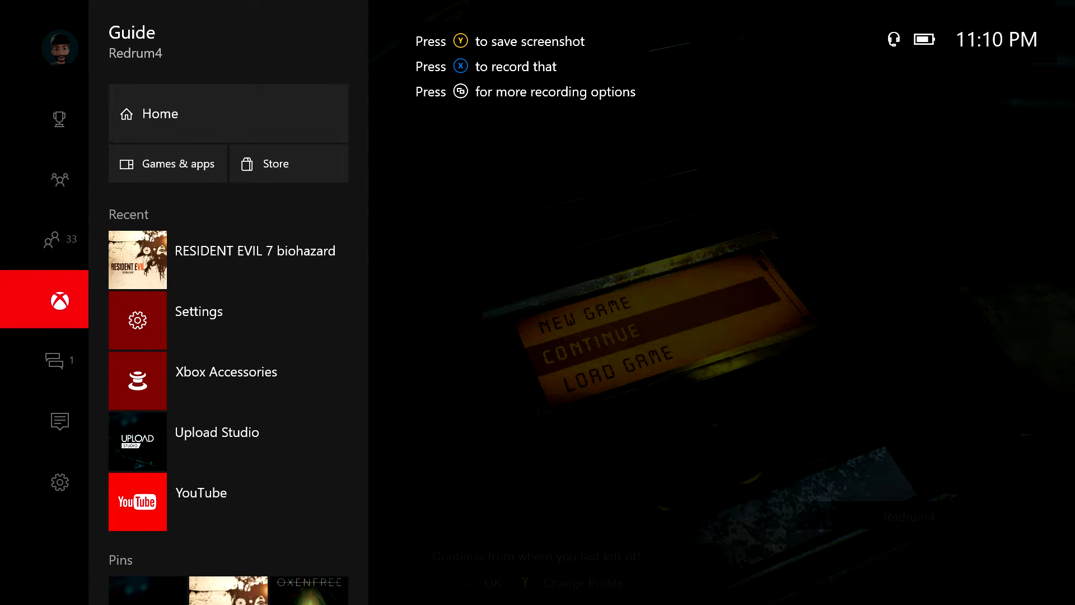
{"action": "key", "text": "Left"}
{"action": "key", "text": "Left"}
{"action": "key", "text": "Left"}
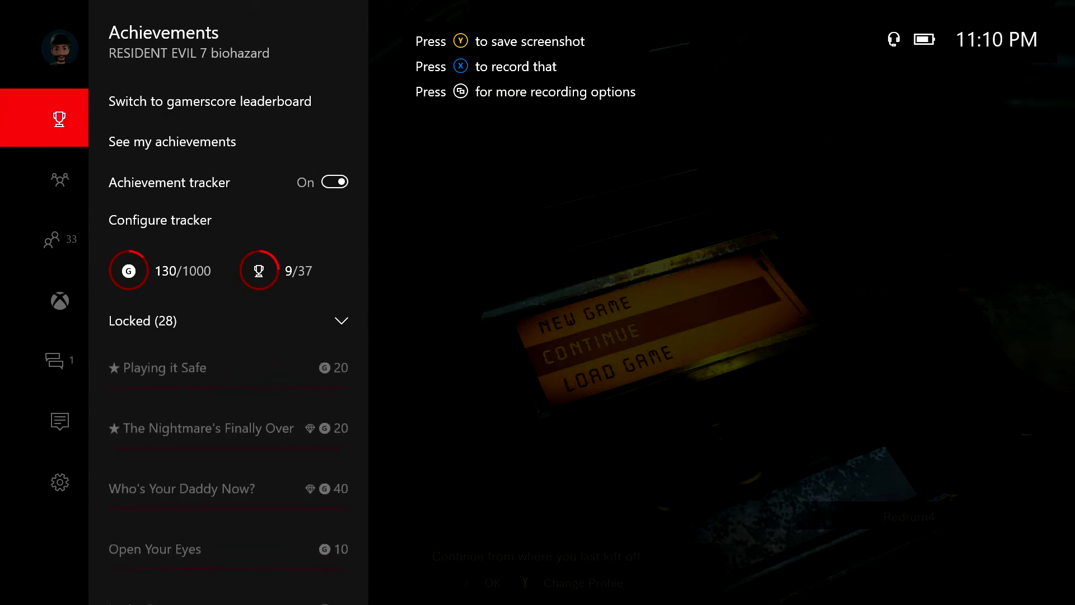
Step: Mark the locked achievements Who's Your Daddy Now?, Open Your Eyes and In the Bag as favorites, and return to the game
{"action": "key", "text": "Down"}
{"action": "key", "text": "Down"}
{"action": "key", "text": "Down"}
{"action": "key", "text": "Down"}
{"action": "key", "text": "Down"}
{"action": "key", "text": "Down"}
{"action": "key", "text": "Down"}
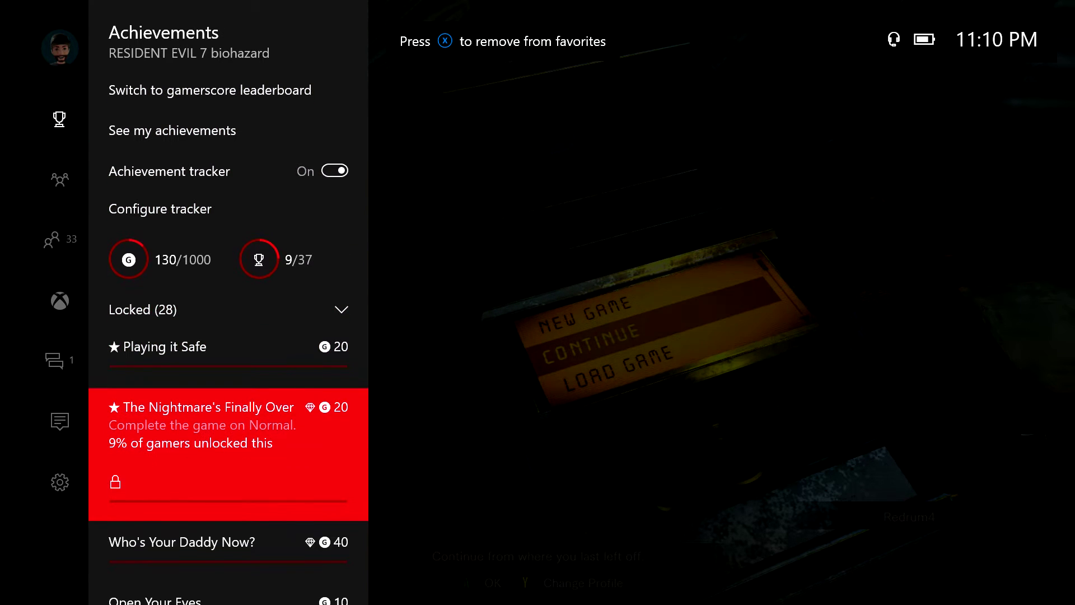
{"action": "key", "text": "x"}
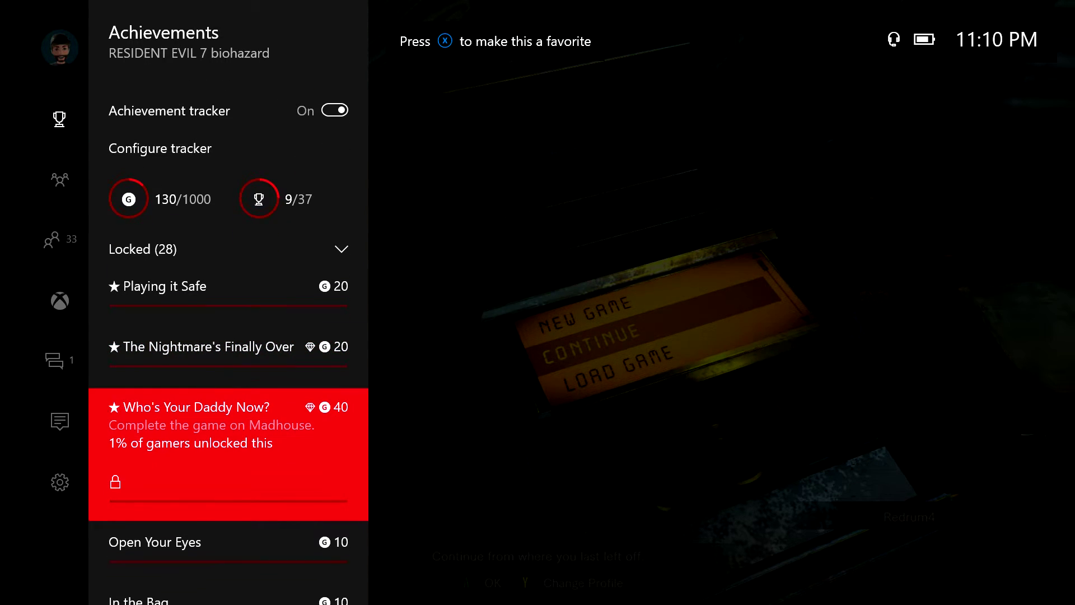
{"action": "key", "text": "Down"}
{"action": "key", "text": "x"}
{"action": "key", "text": "Down"}
{"action": "key", "text": "x"}
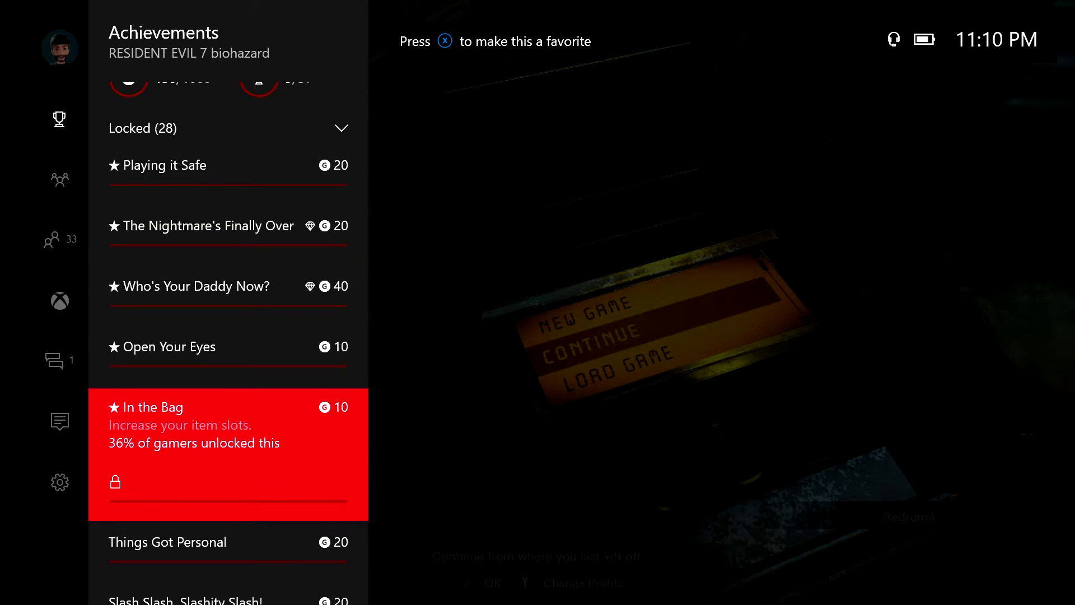
{"action": "key", "text": "Escape"}
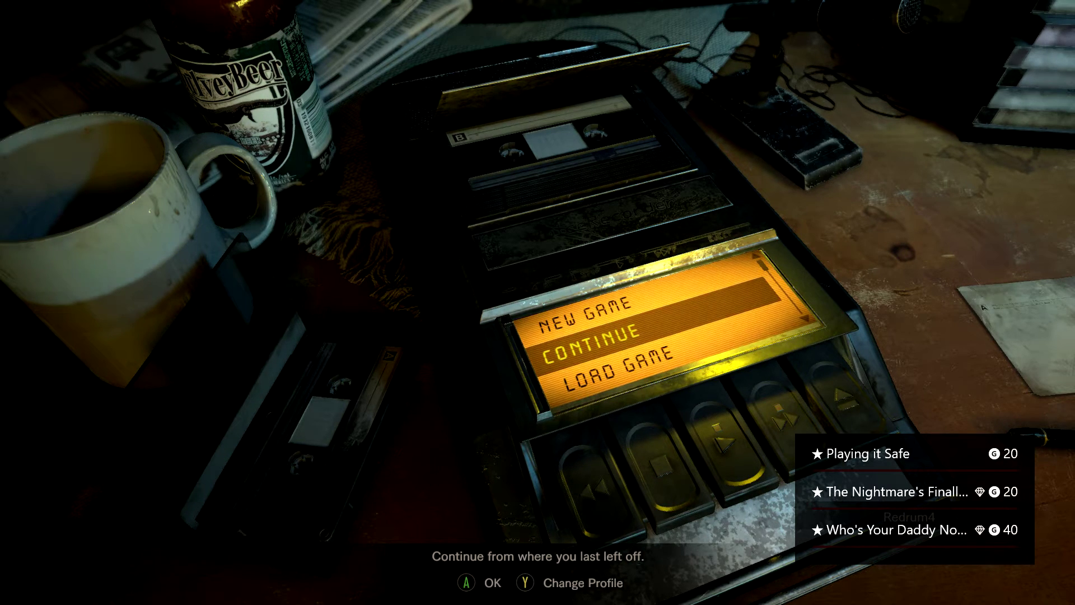
Step: Quit RESIDENT EVIL 7 biohazard using its options in the Guide's recent items
{"action": "key", "text": "Return"}
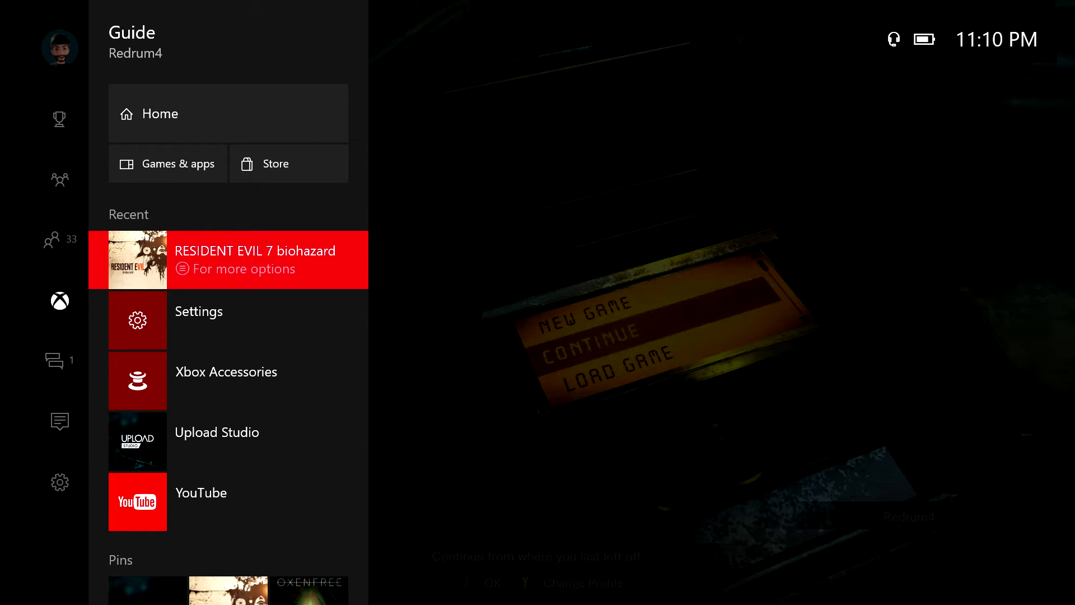
{"action": "key", "text": "Menu"}
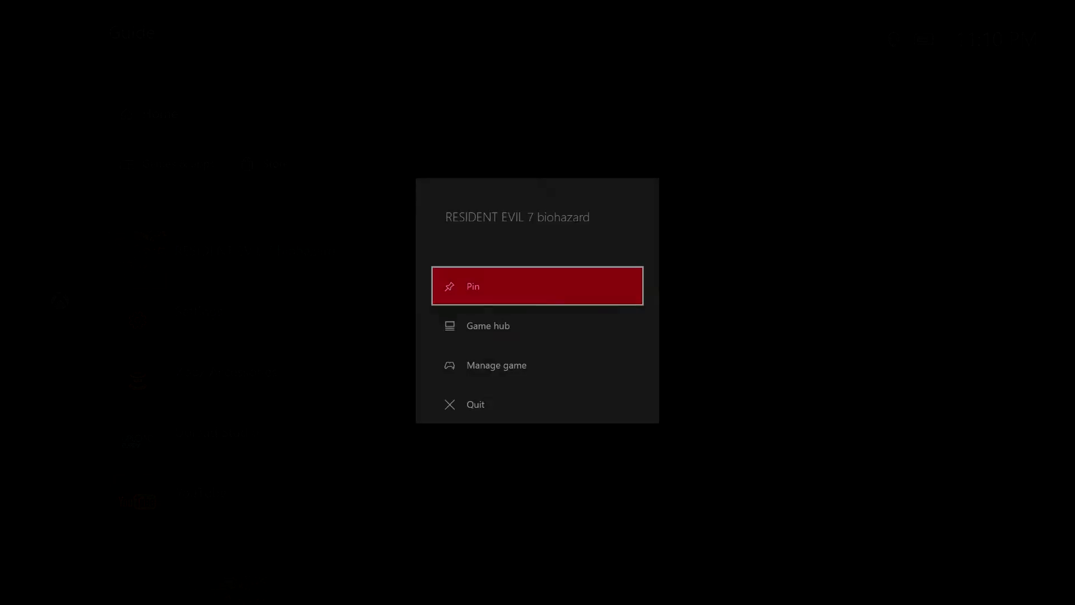
{"action": "key", "text": "Down"}
{"action": "key", "text": "Down"}
{"action": "key", "text": "Down"}
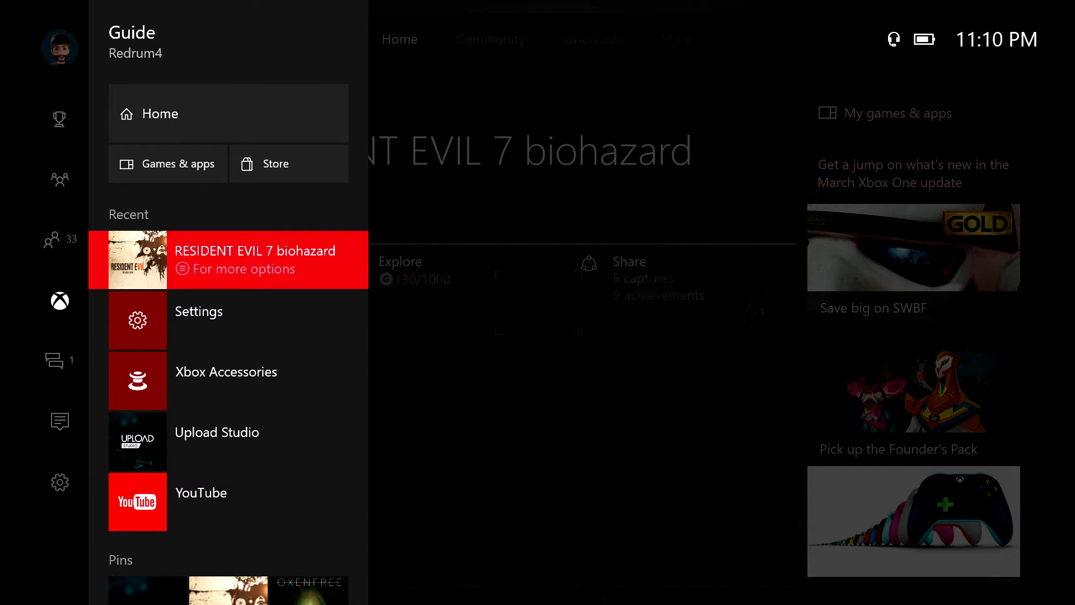
Step: Go from the Guide's recent items to its Settings section and open All settings
{"action": "key", "text": "Down"}
{"action": "key", "text": "Down"}
{"action": "key", "text": "Down"}
{"action": "key", "text": "Down"}
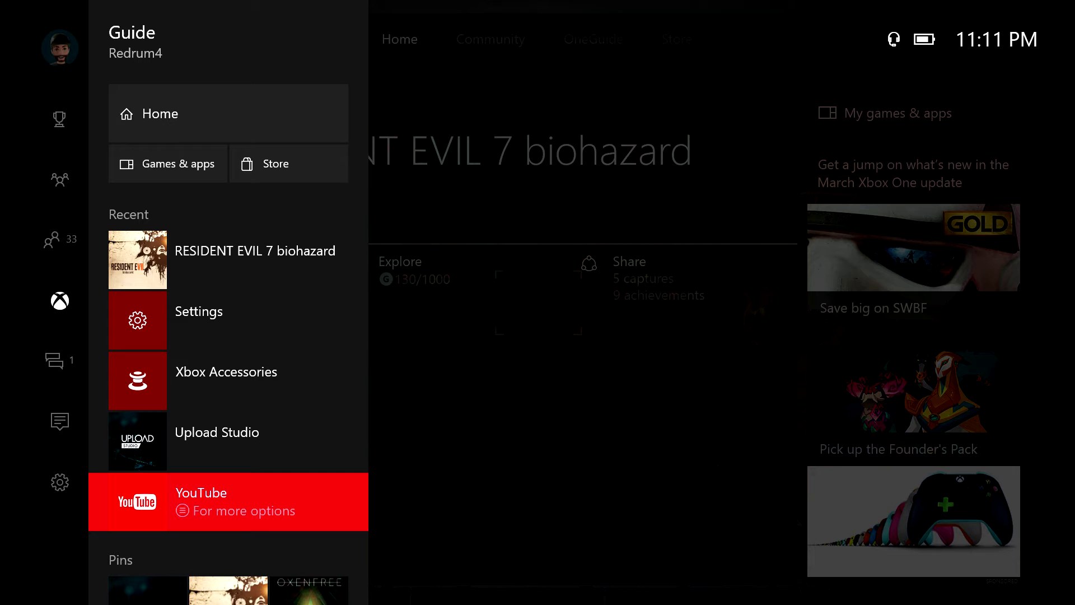
{"action": "key", "text": "Left"}
{"action": "key", "text": "Down"}
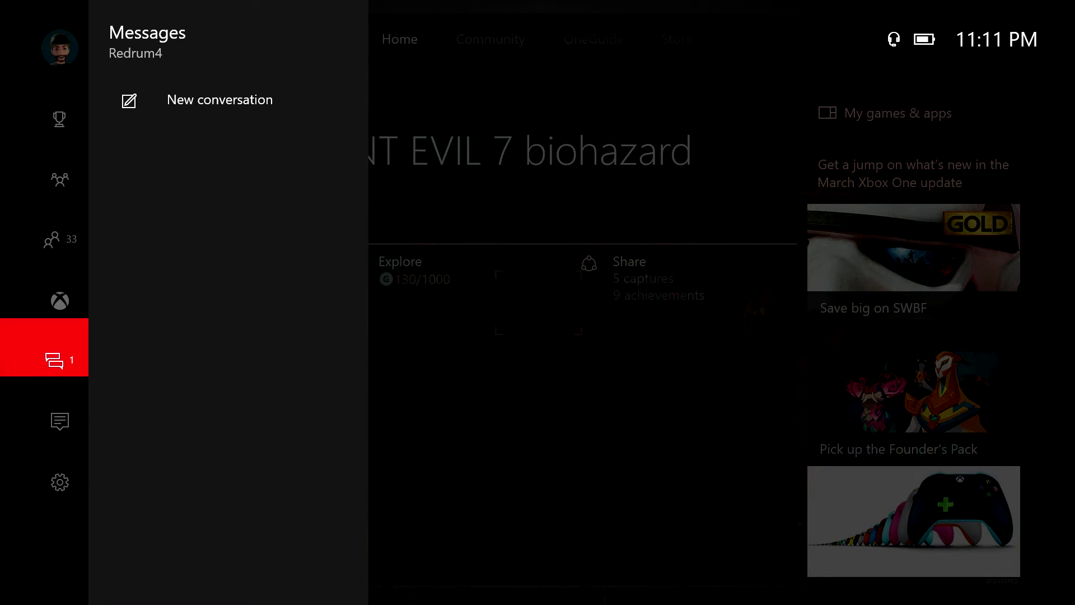
{"action": "key", "text": "Down"}
{"action": "key", "text": "Down"}
{"action": "key", "text": "Right"}
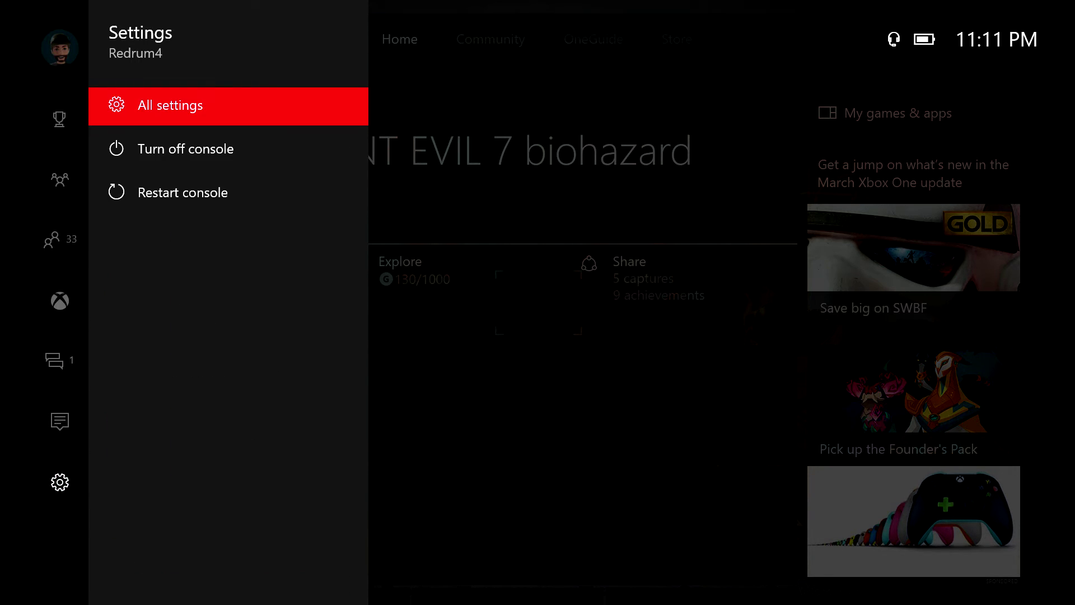
{"action": "key", "text": "Return"}
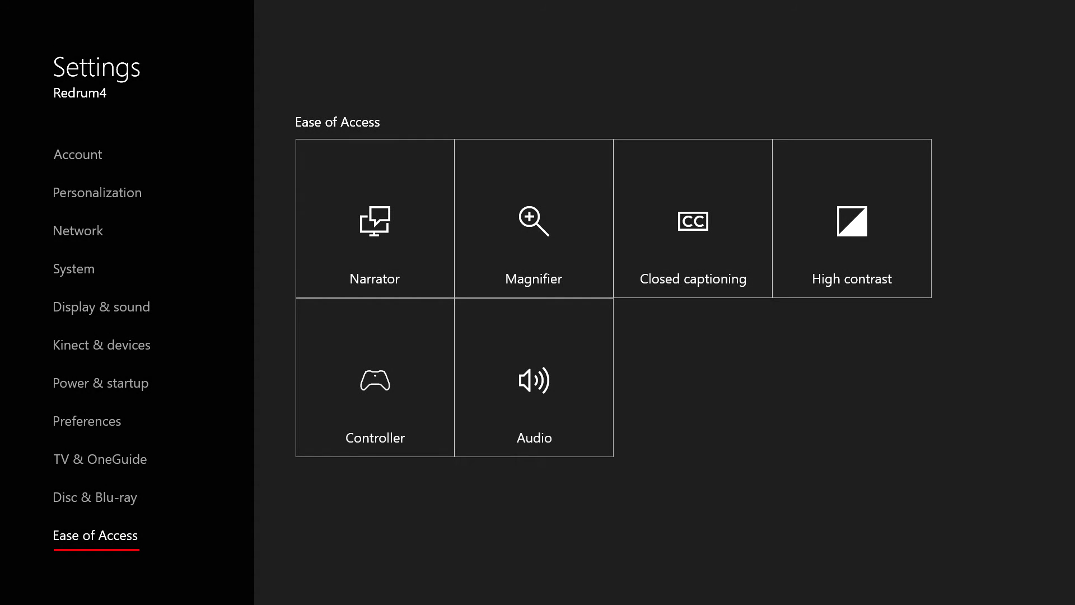
Step: Open the Controller options under Ease of Access and look through them
{"action": "key", "text": "Right"}
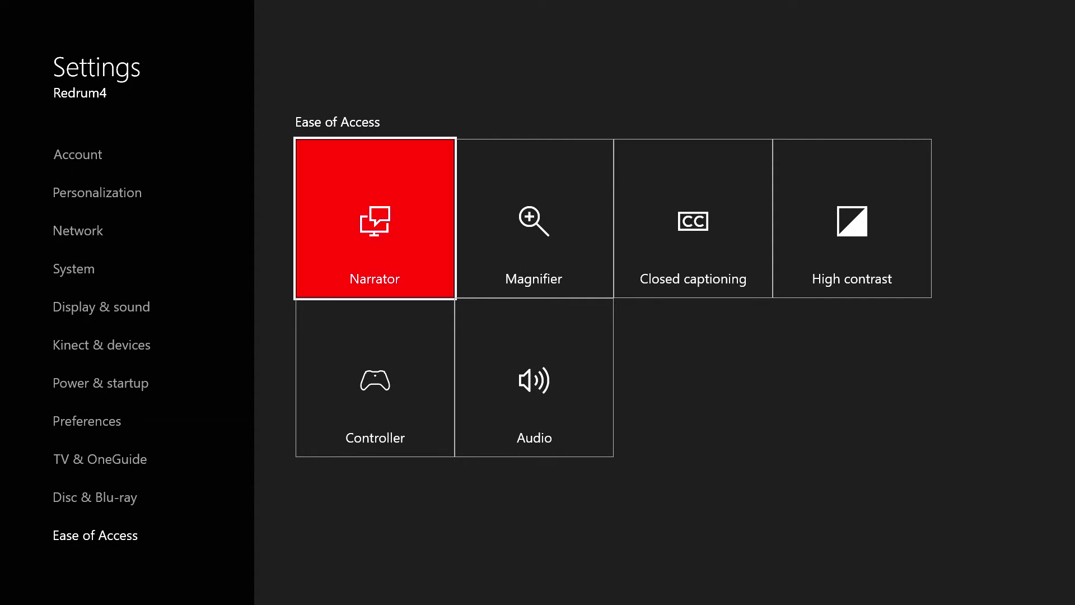
{"action": "key", "text": "Down"}
{"action": "key", "text": "Return"}
{"action": "key", "text": "Down"}
{"action": "key", "text": "Down"}
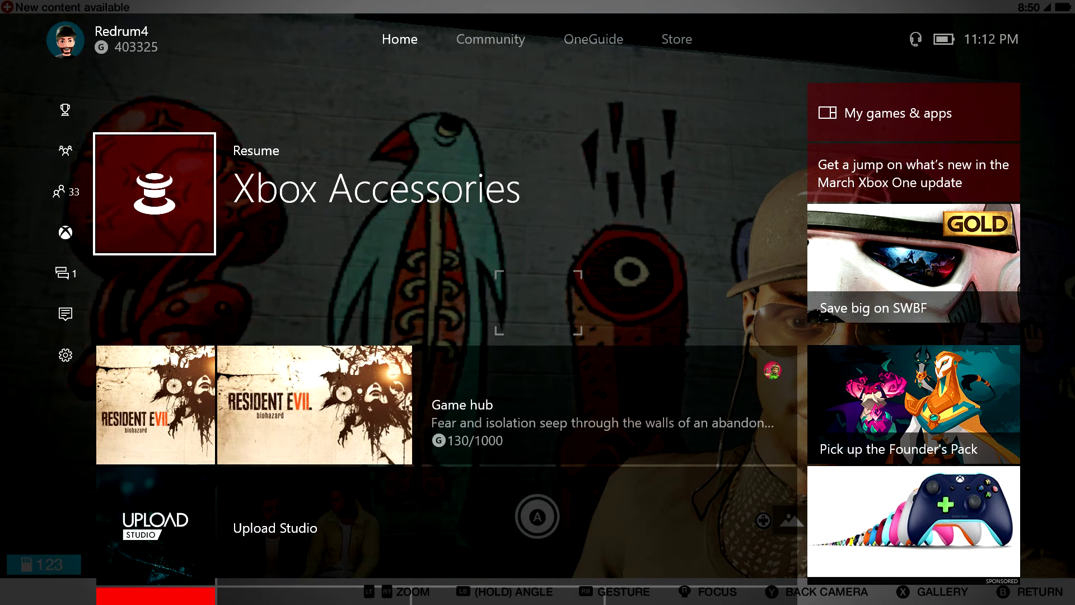
Step: Reopen the Guide from Home and look through its sections, including Notifications, Parties and Messages
{"action": "key", "text": "super"}
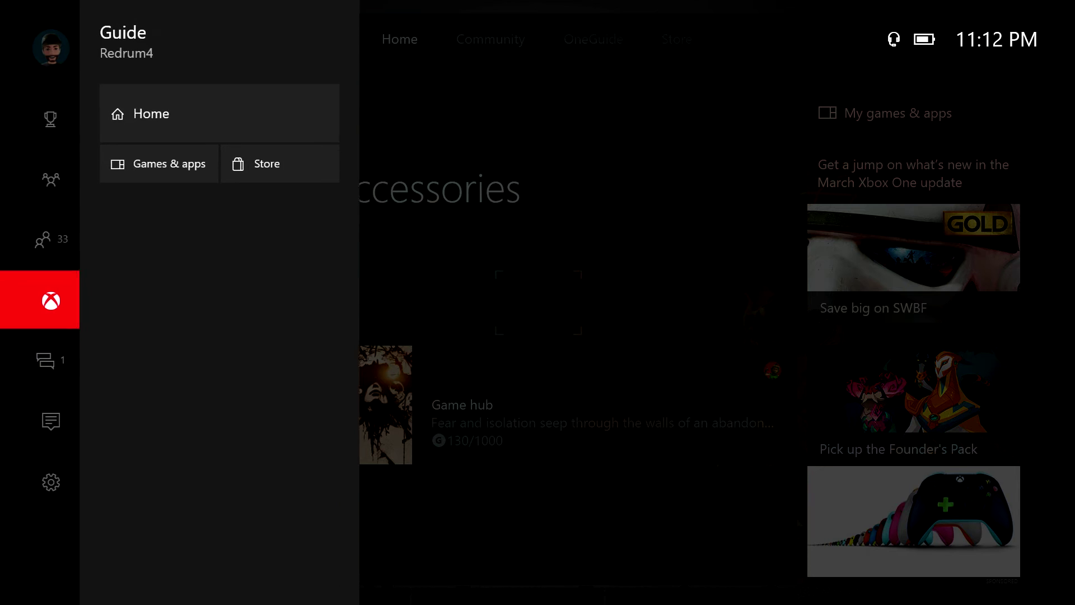
{"action": "key", "text": "Down"}
{"action": "key", "text": "Down"}
{"action": "key", "text": "Down"}
{"action": "key", "text": "Up"}
{"action": "key", "text": "Up"}
{"action": "key", "text": "Up"}
{"action": "key", "text": "Up"}
{"action": "key", "text": "Up"}
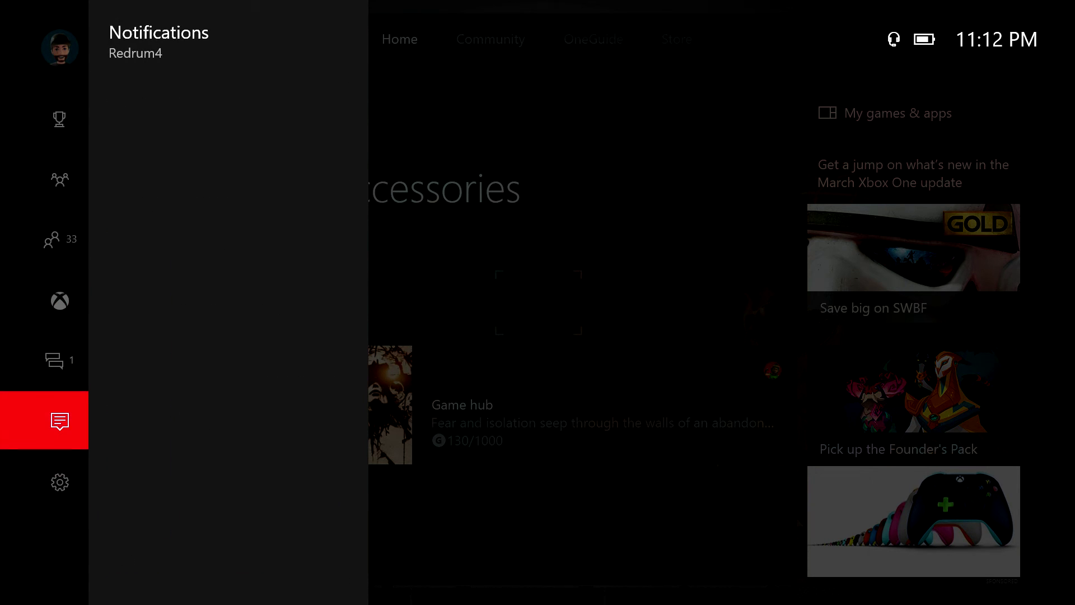
{"action": "key", "text": "Up"}
{"action": "key", "text": "Down"}
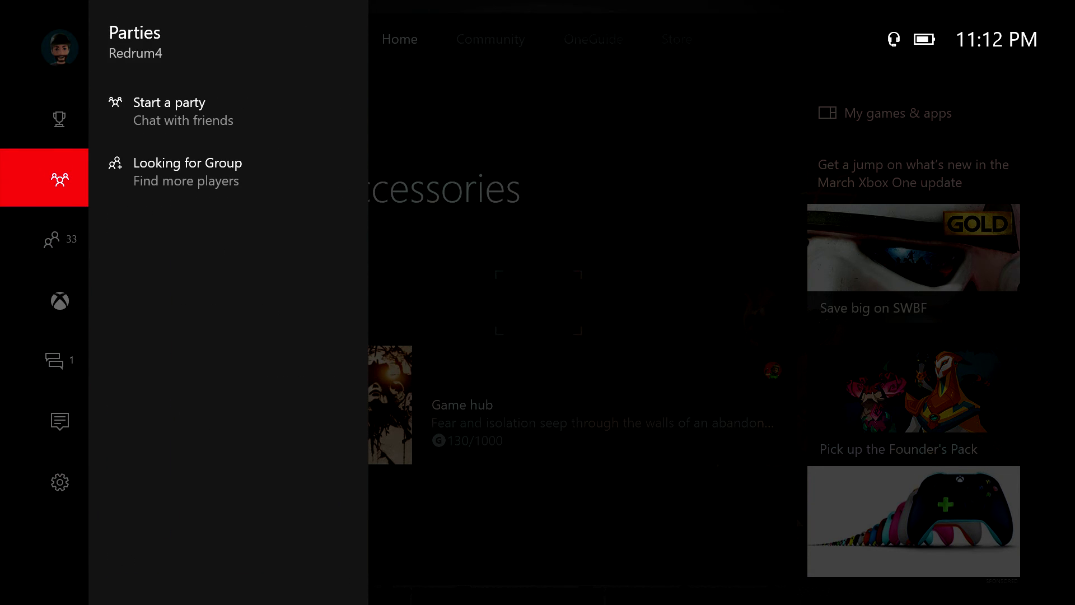
{"action": "key", "text": "Down"}
{"action": "key", "text": "Down"}
{"action": "key", "text": "Down"}
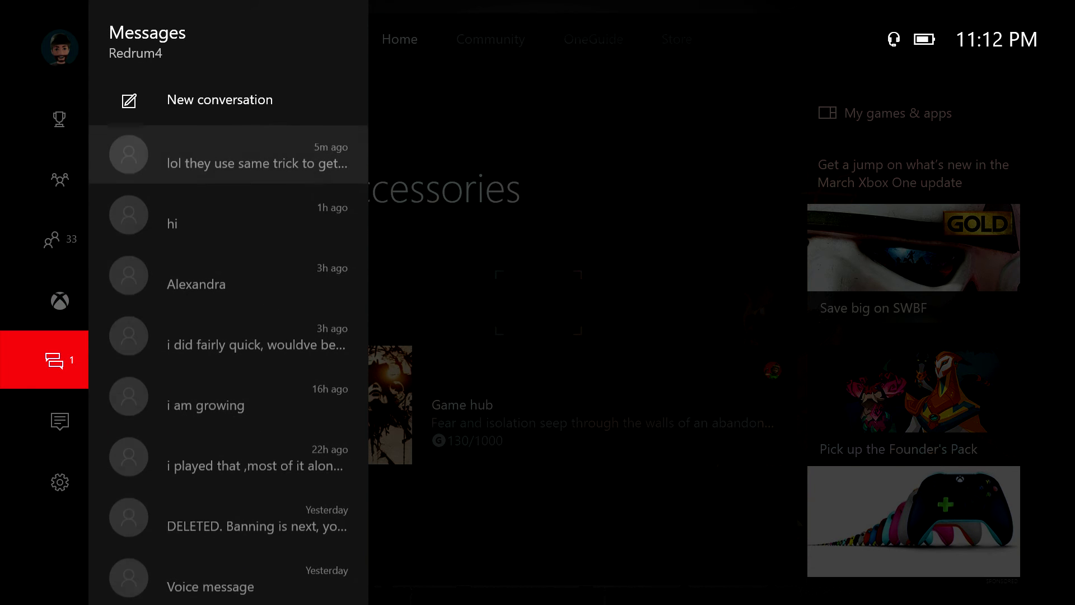
{"action": "key", "text": "Up"}
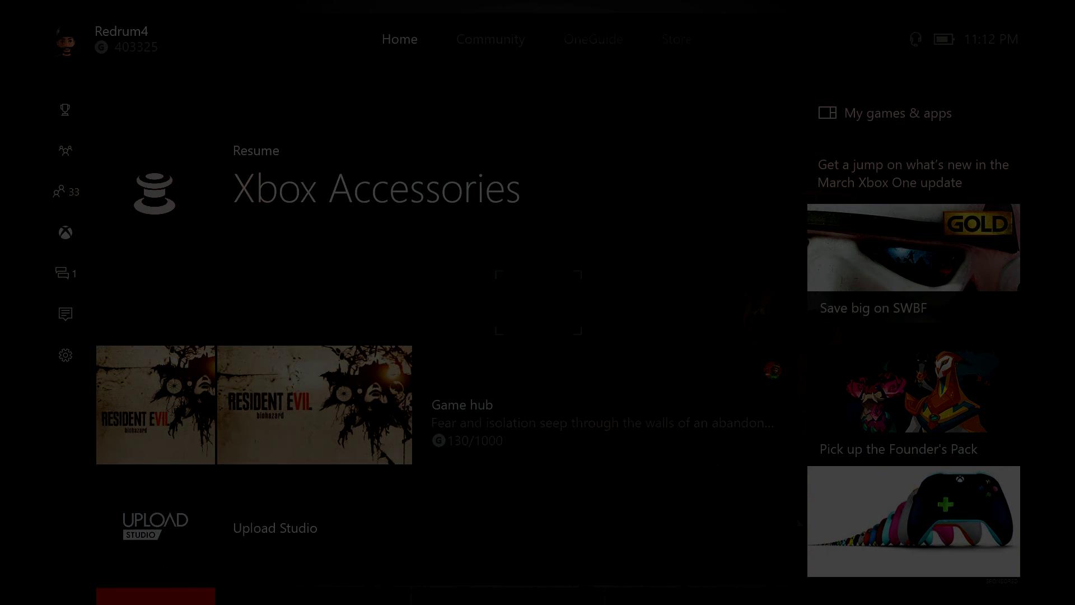